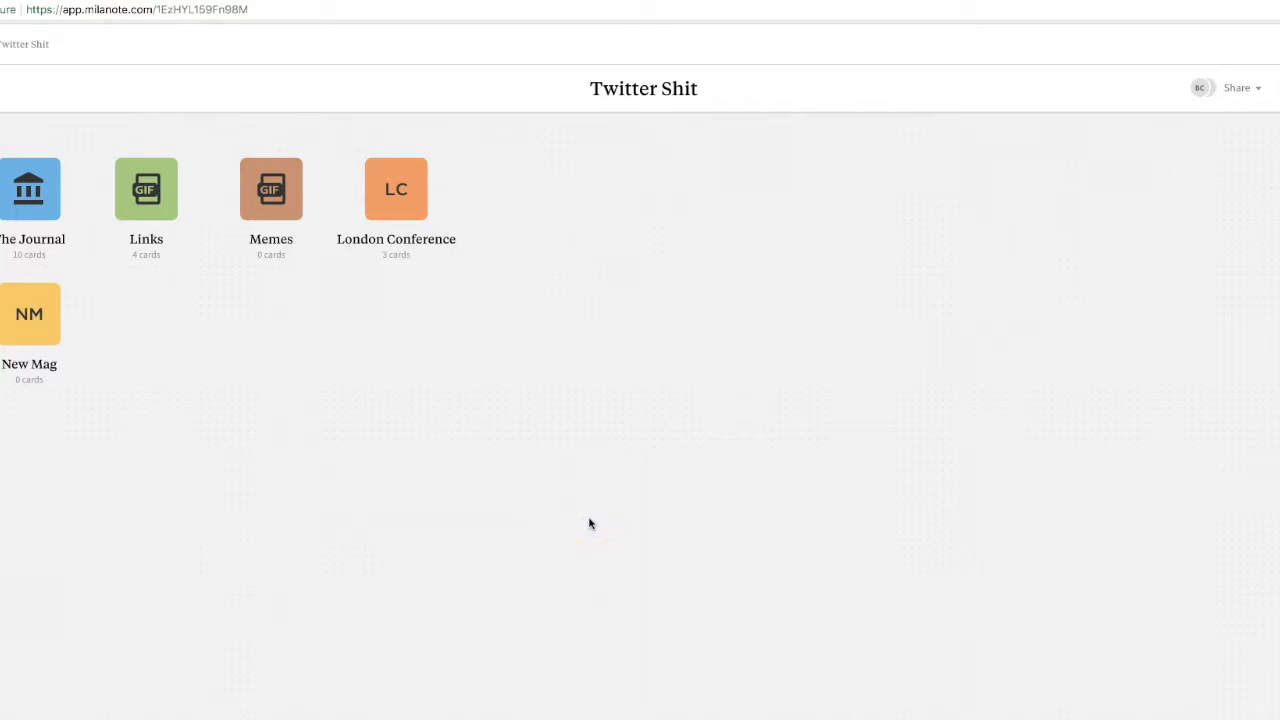
# Return to the home board and add a new board to it.
pyautogui.click(29, 83)
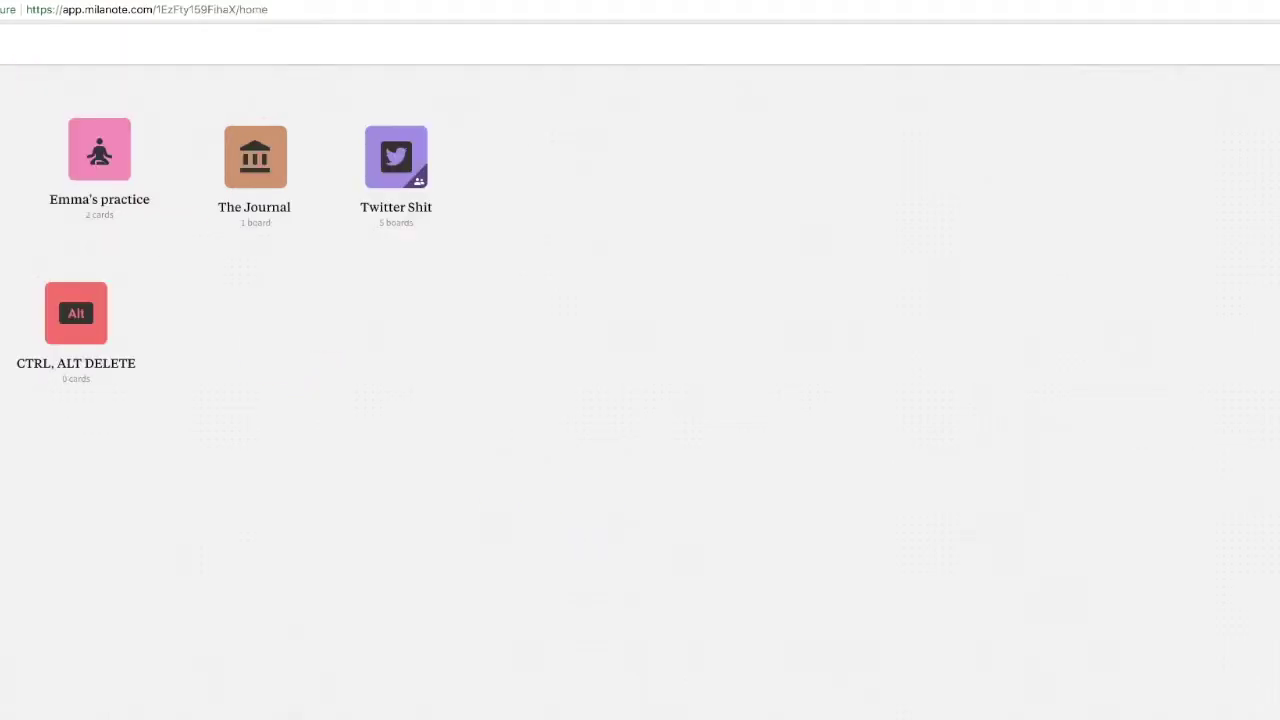
pyautogui.click(355, 529)
pyautogui.rightClick(248, 318)
pyautogui.click(212, 322)
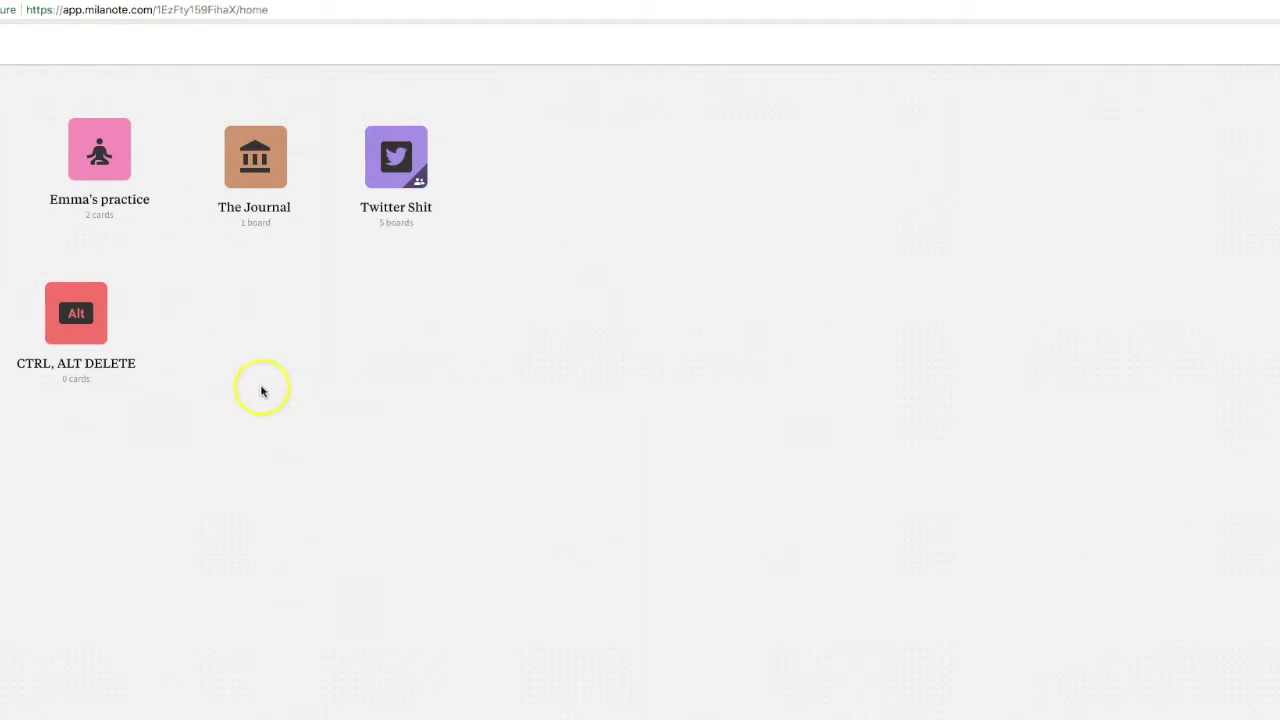
pyautogui.click(229, 297)
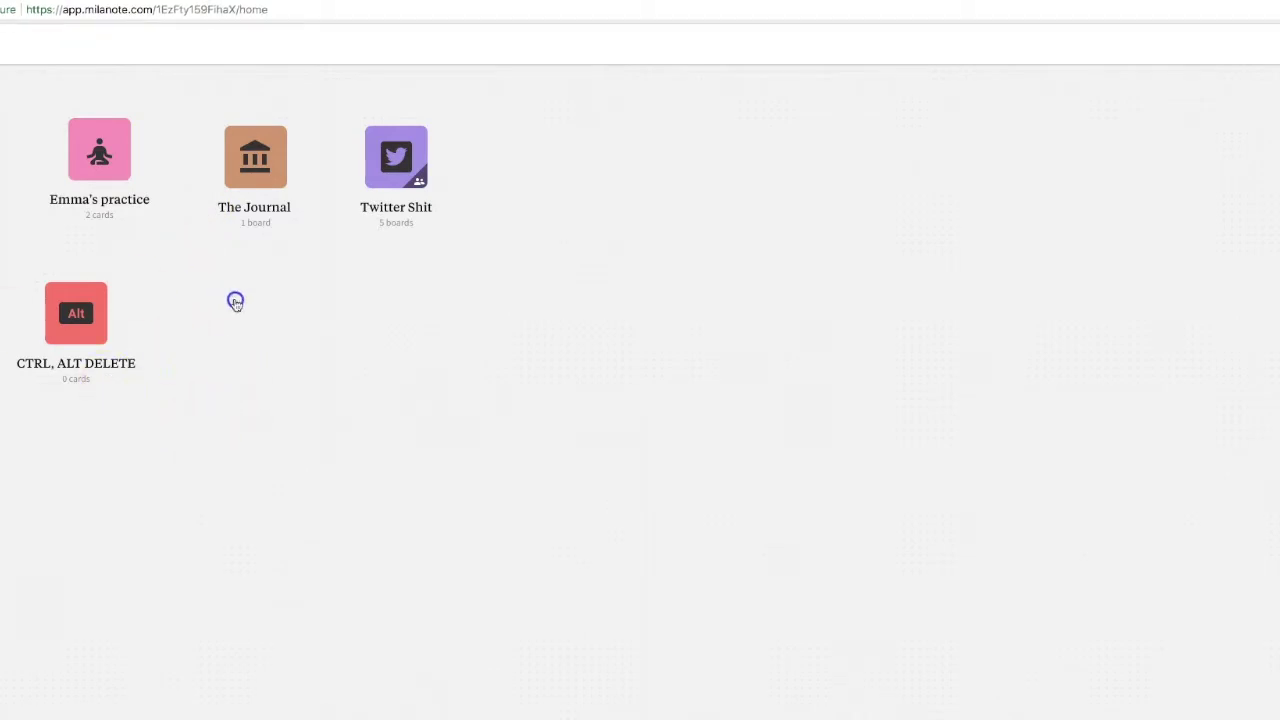
# Rename the new board 'Blog Process' and give its icon a yellow colour.
pyautogui.click(255, 363)
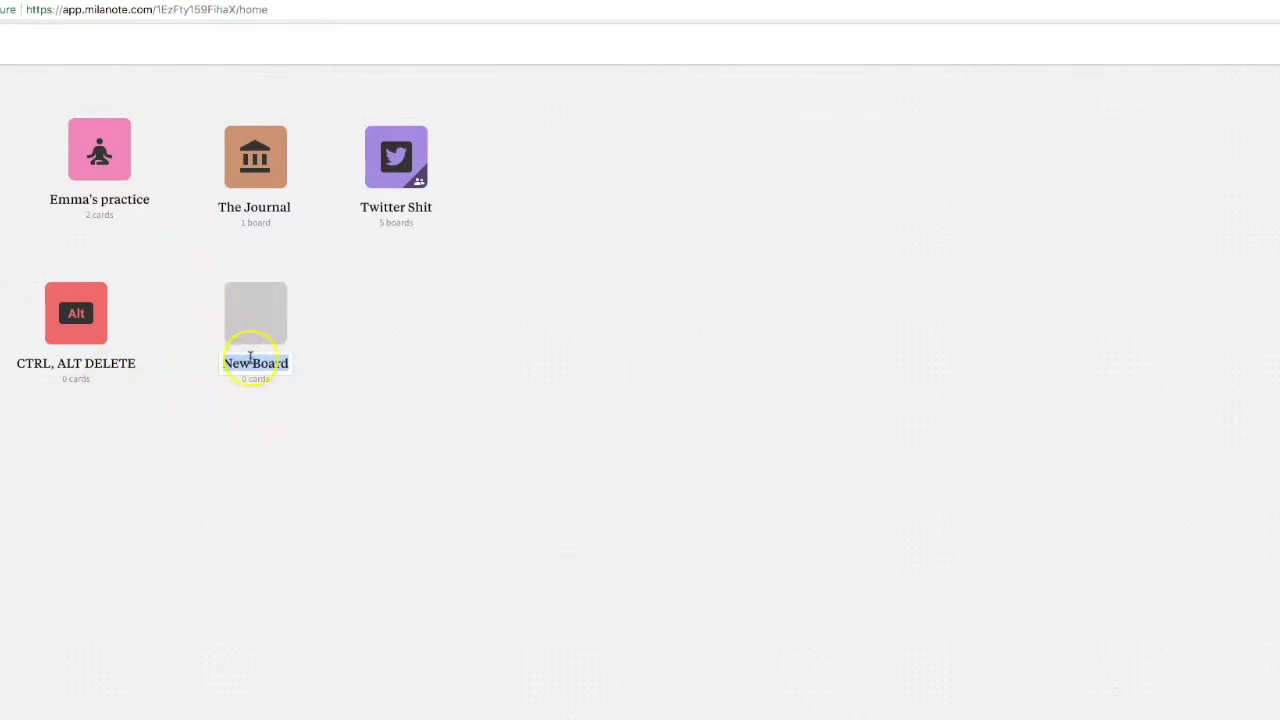
pyautogui.press('BackSpace')
pyautogui.write('Blog Process')
pyautogui.press('Return')
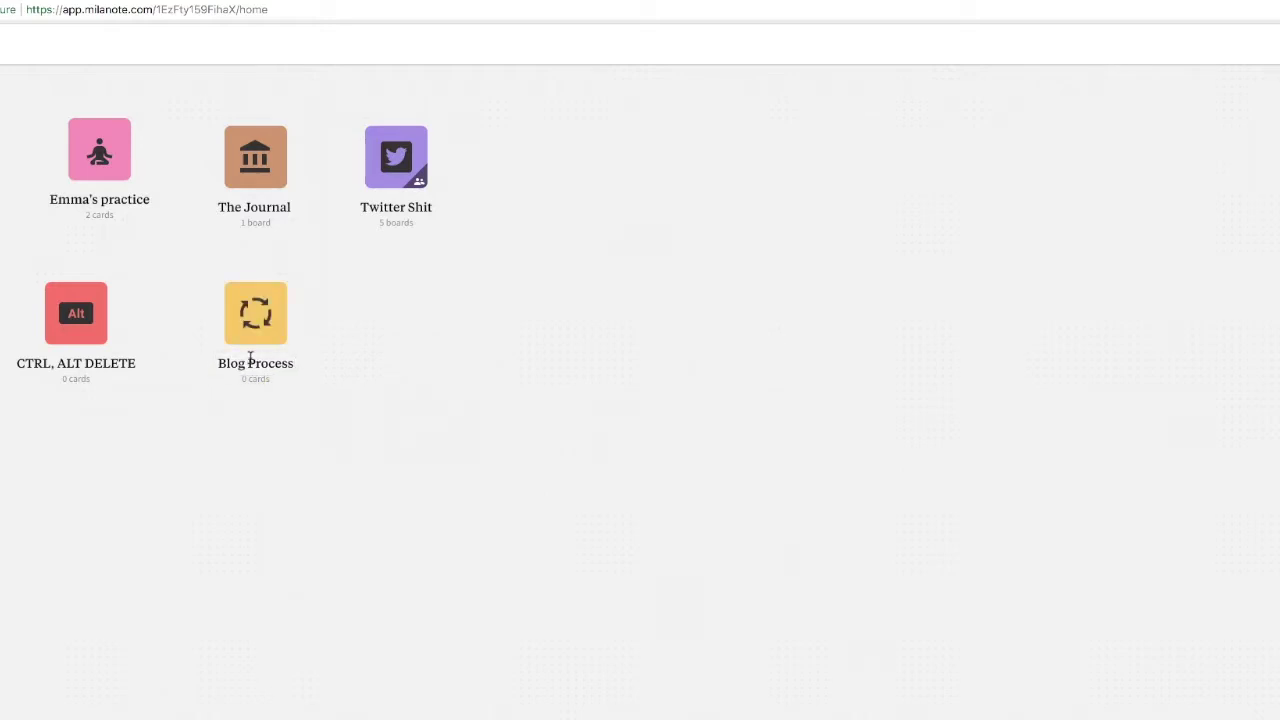
pyautogui.click(270, 382)
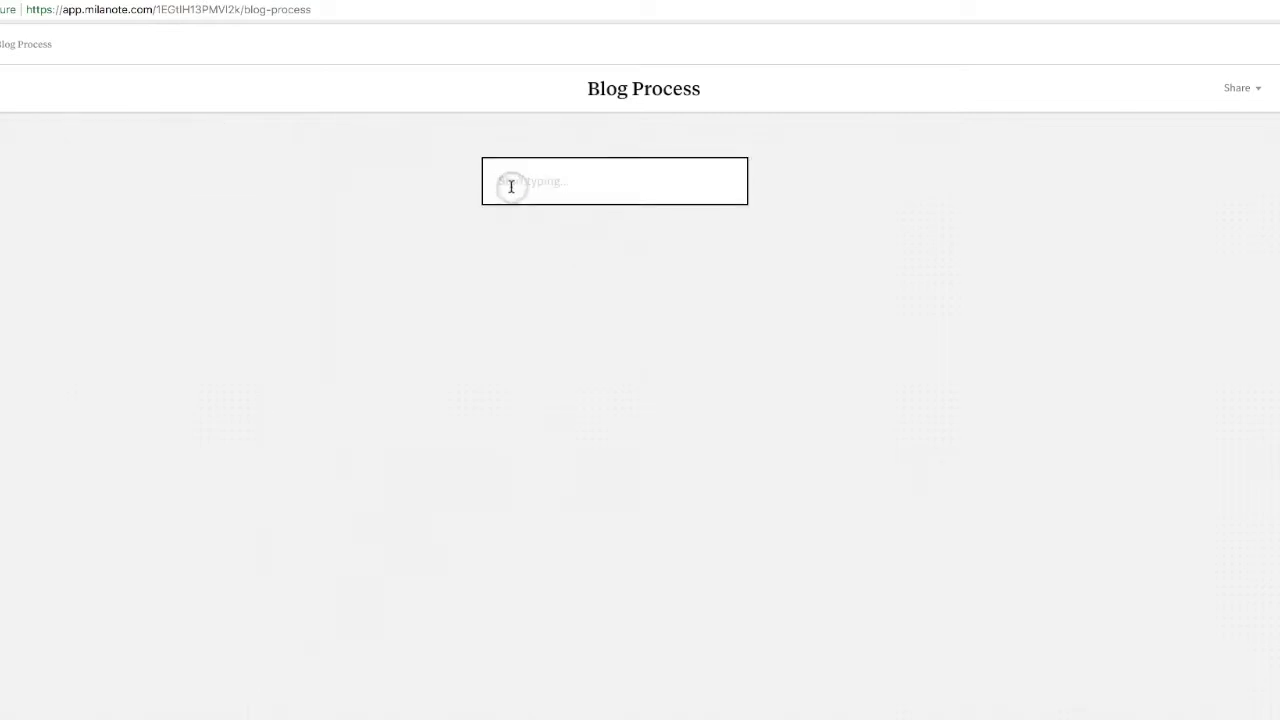
# Write 'Ideas download' in the board's first note card.
pyautogui.write('Ideas download')
pyautogui.press('Return')
pyautogui.press('BackSpace')
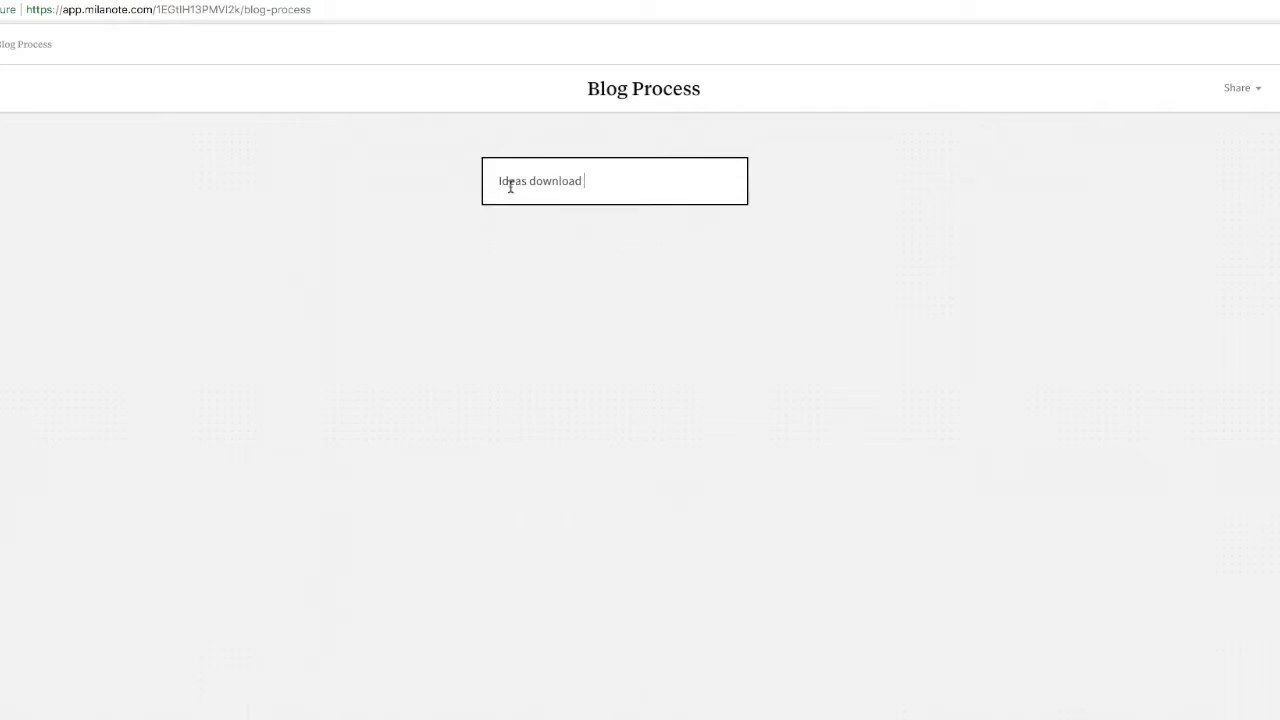
pyautogui.click(1068, 280)
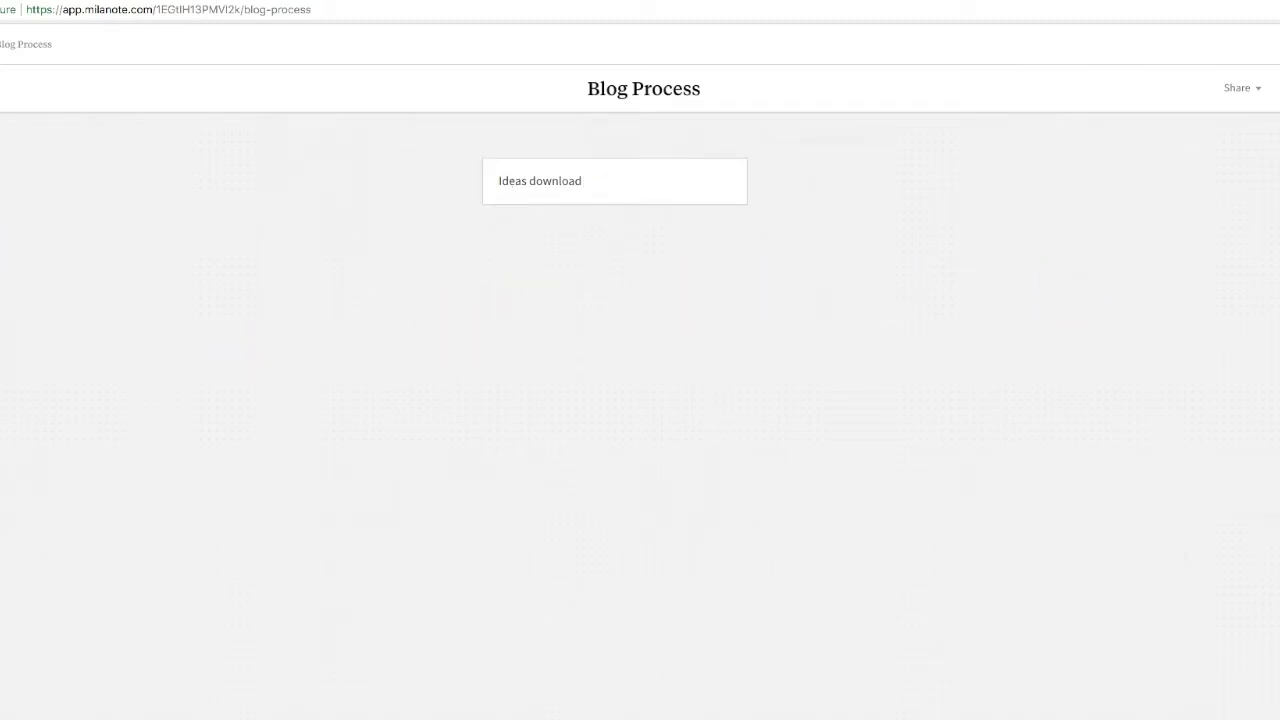
# Draw a gently curved pink arrow rightward from Ideas download, ending at a new note.
pyautogui.moveTo(10, 265); pyautogui.dragTo(774, 280)
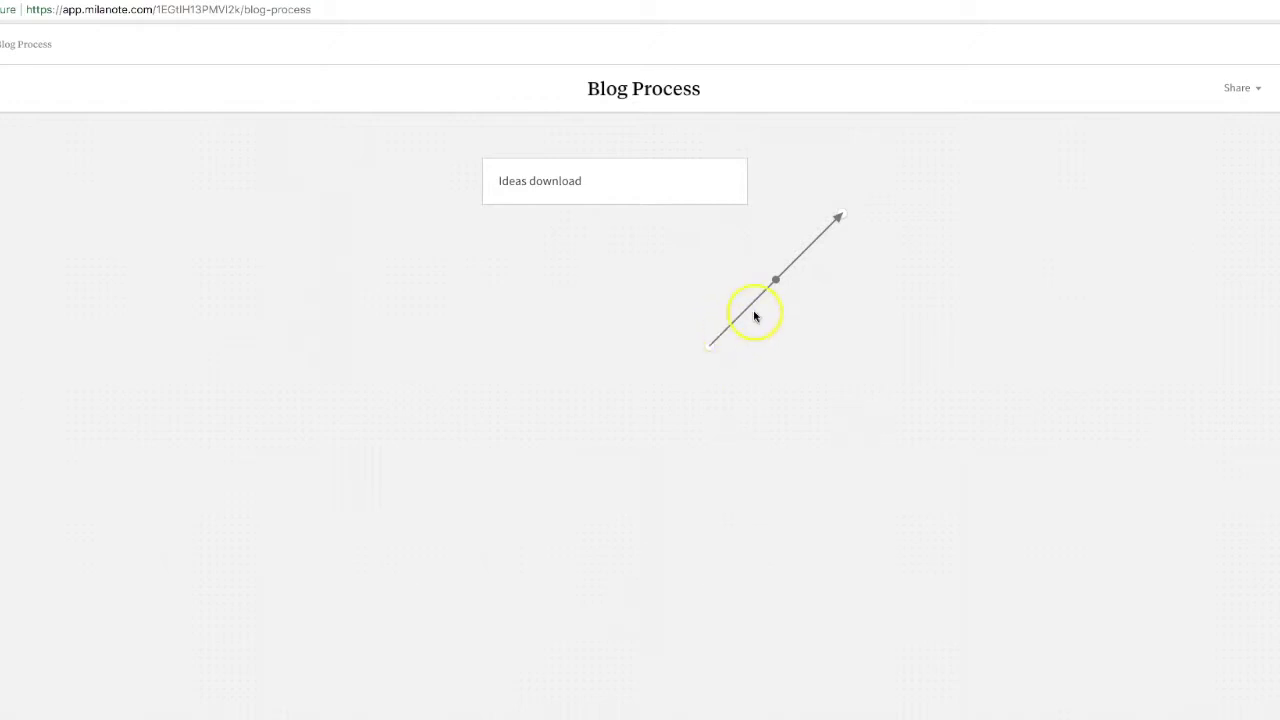
pyautogui.moveTo(839, 218); pyautogui.dragTo(875, 347)
pyautogui.moveTo(791, 346); pyautogui.dragTo(820, 200)
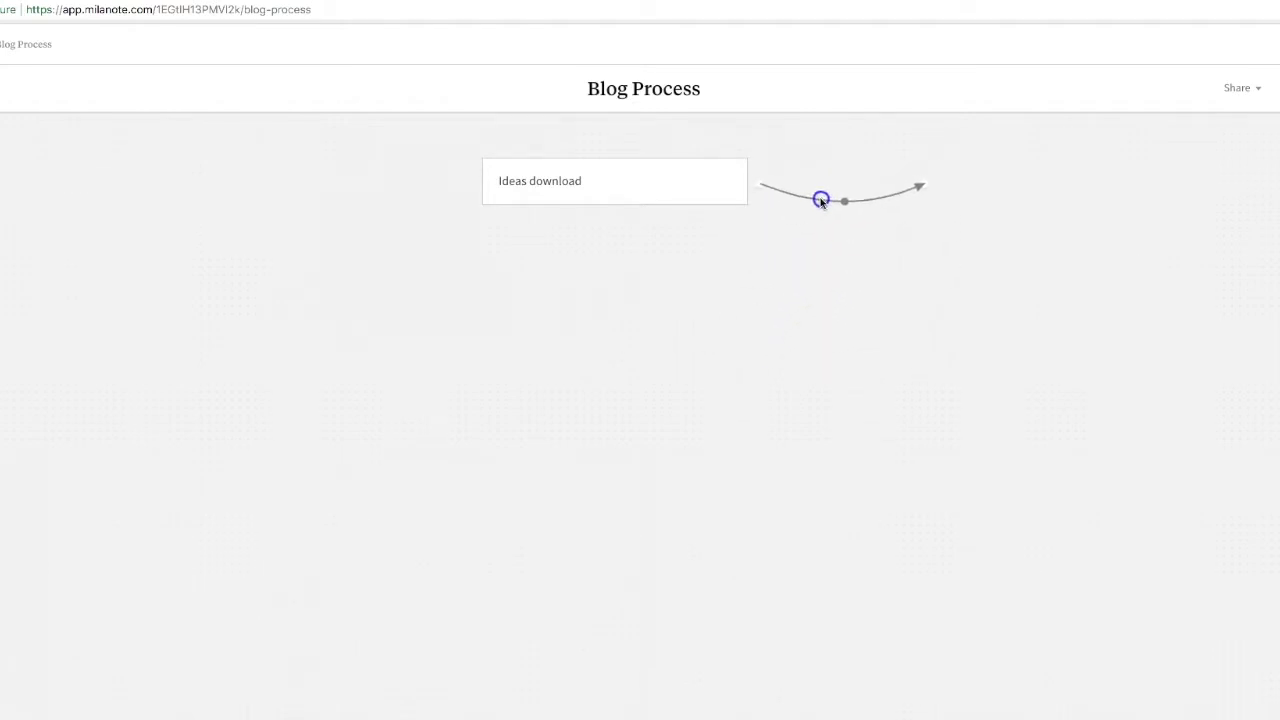
pyautogui.click(4, 200)
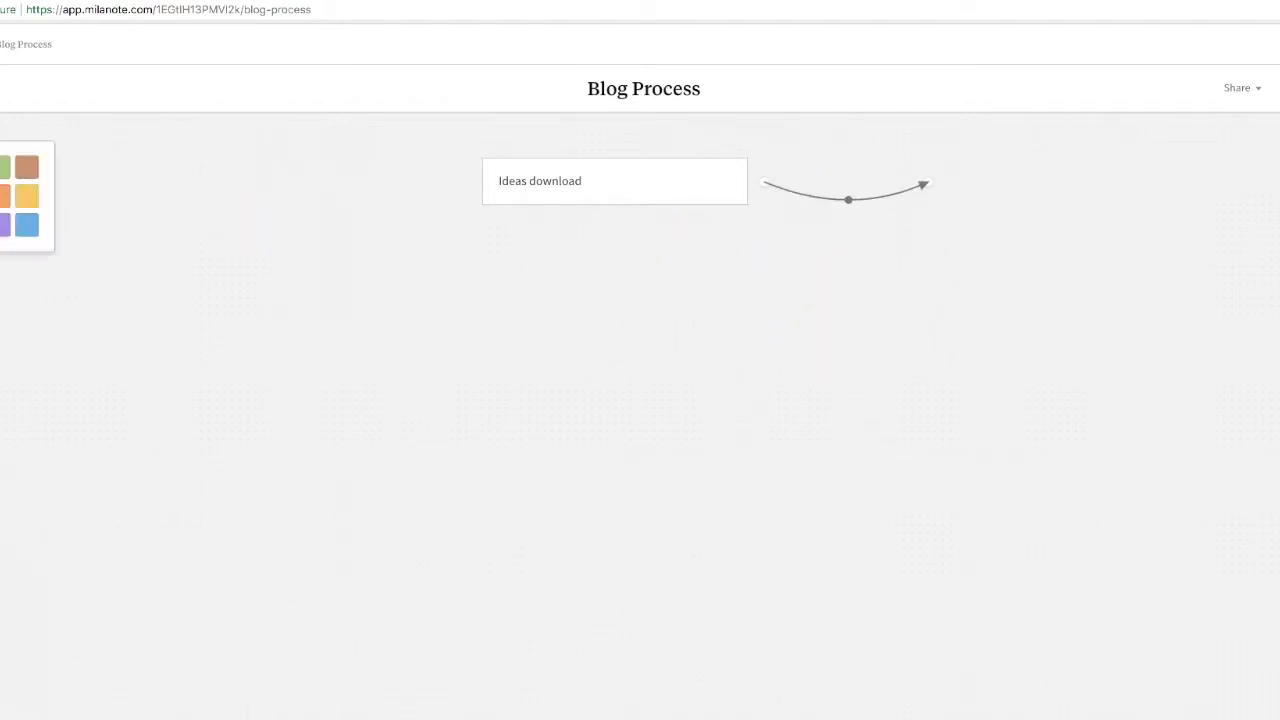
pyautogui.click(4, 222)
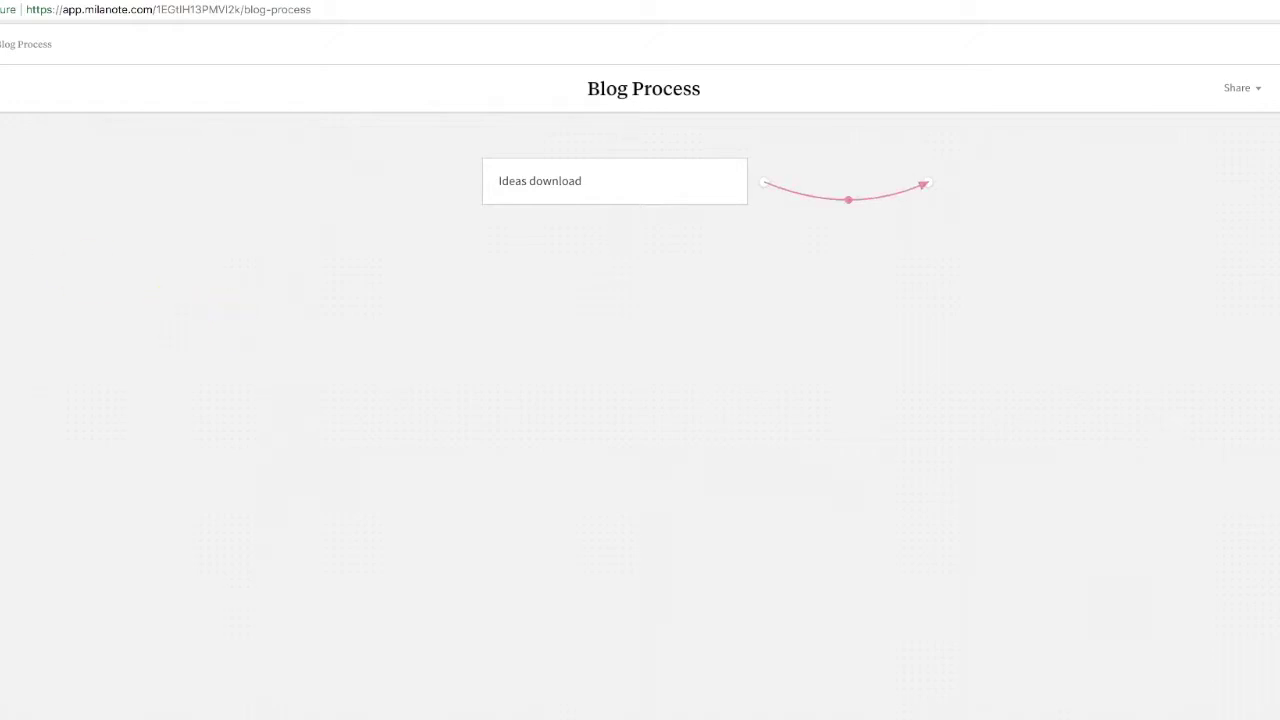
pyautogui.moveTo(4, 140); pyautogui.dragTo(966, 185)
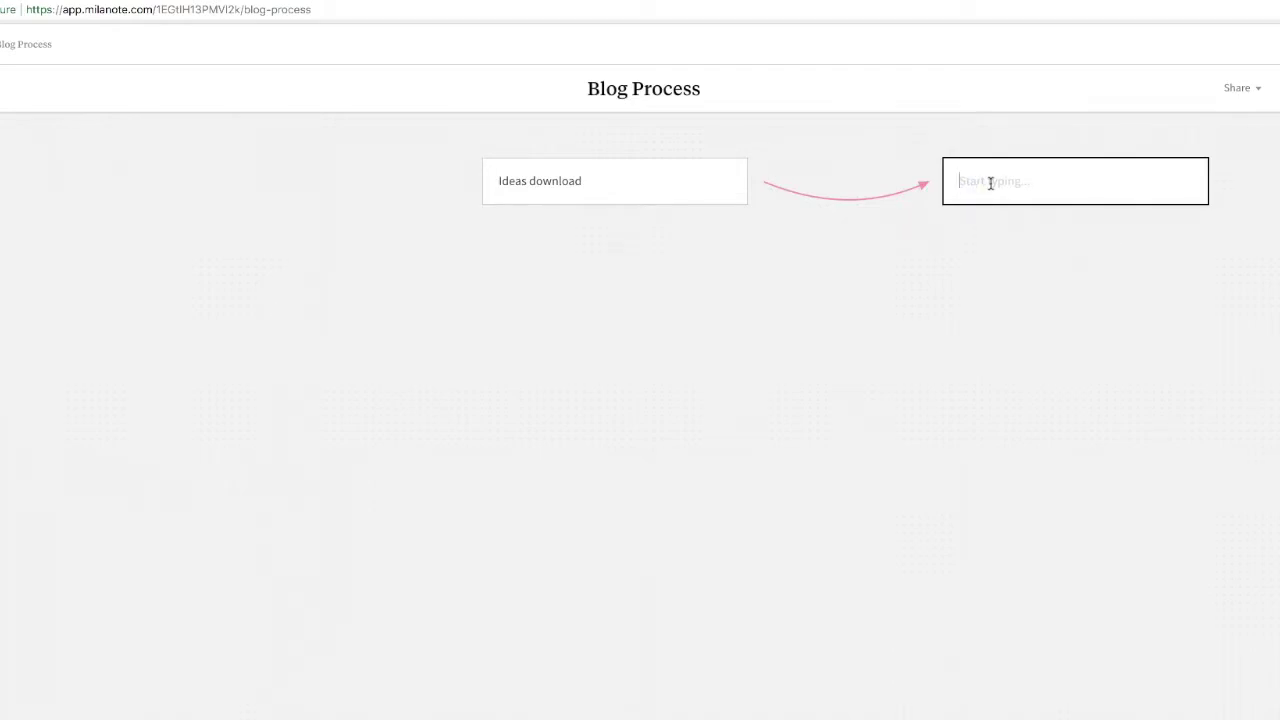
# List 'Systems and process for creatives', 'Blogging' and 'Do I need a website?' in the note.
pyautogui.write('Systems and process for sreatives')
pyautogui.press('Return')
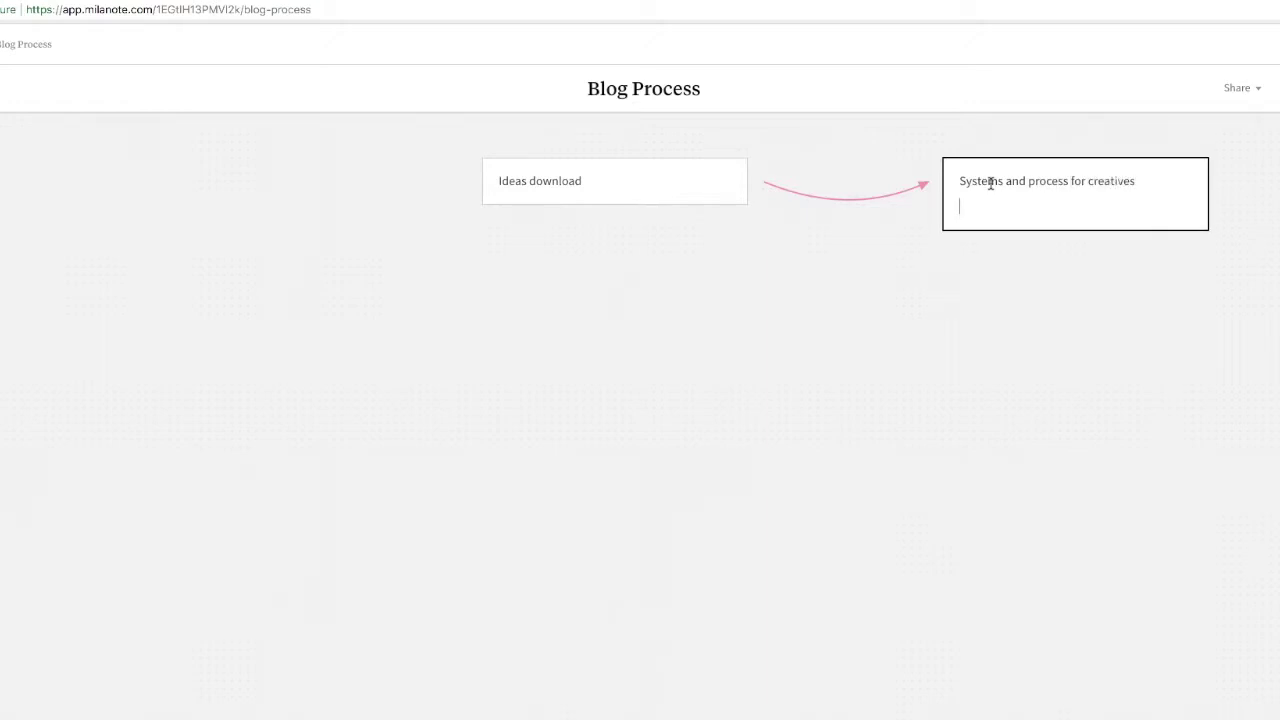
pyautogui.write('Blogging')
pyautogui.press('Return')
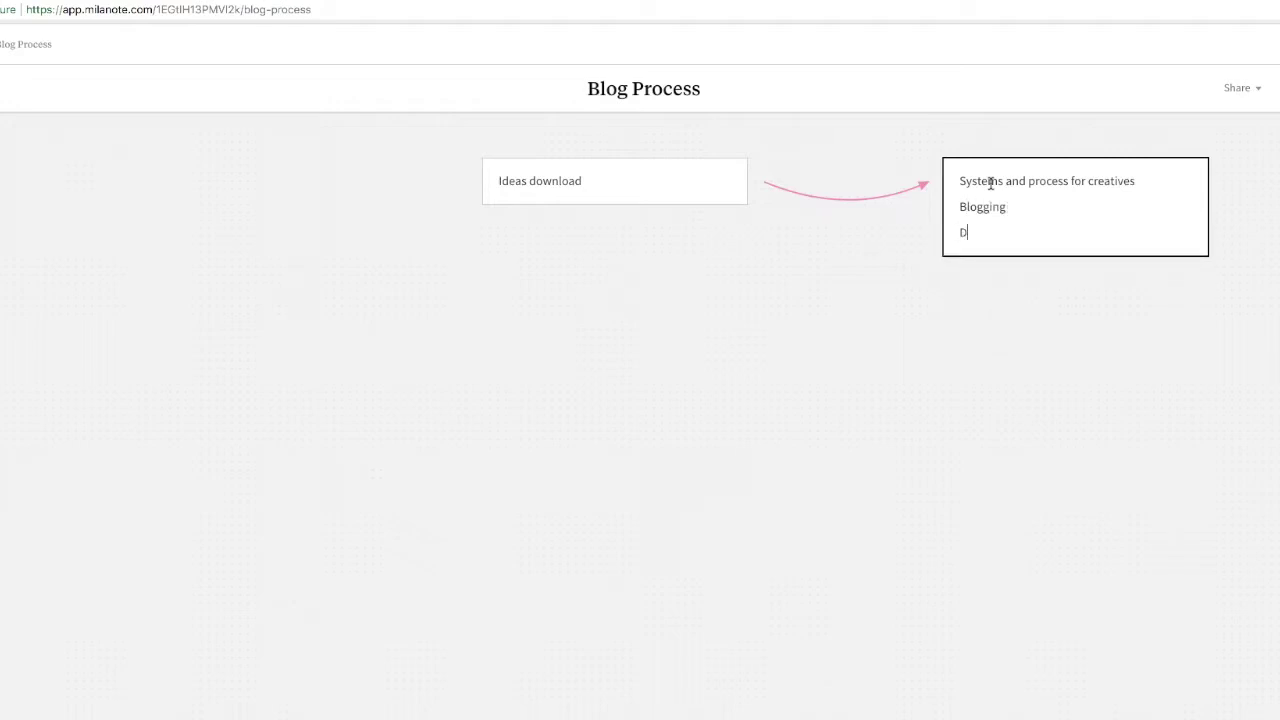
pyautogui.write('Do I need a website?')
pyautogui.press('Return')
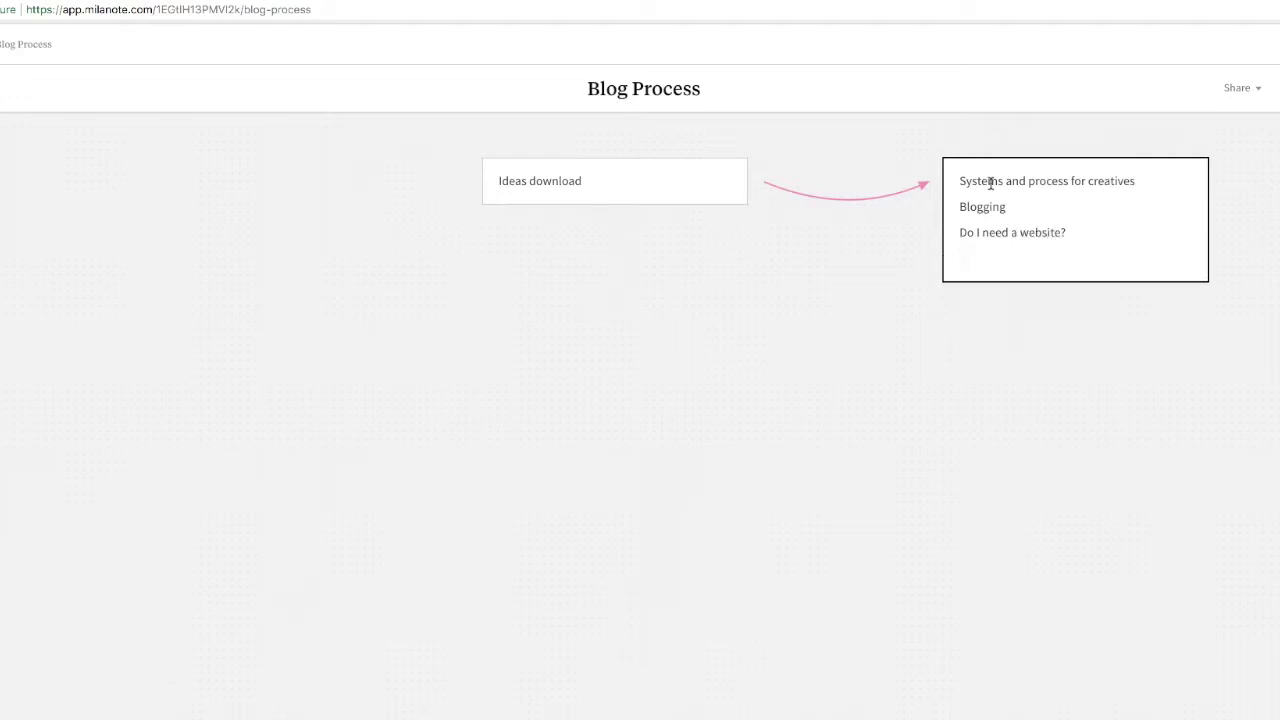
pyautogui.click(1129, 517)
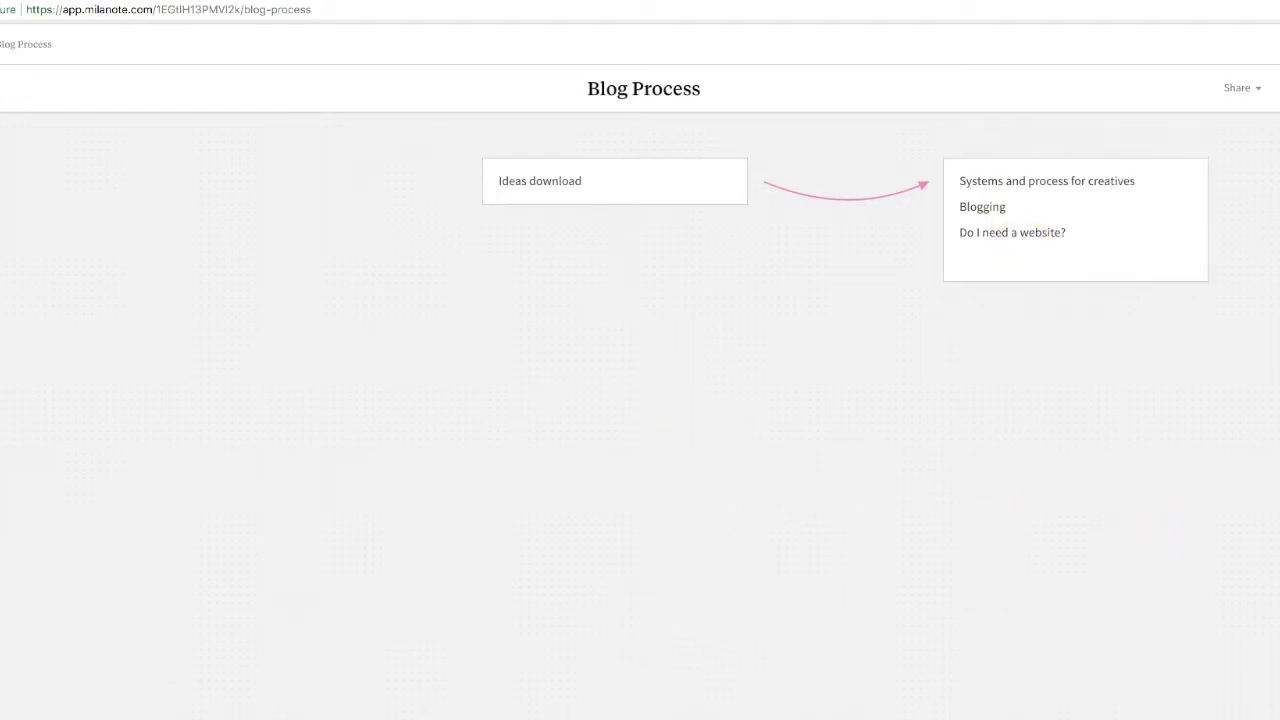
pyautogui.moveTo(20, 225); pyautogui.dragTo(551, 366)
# Attach a purple arrow under Ideas download leading to a new 'Write blog' note.
pyautogui.moveTo(486, 429); pyautogui.dragTo(617, 214)
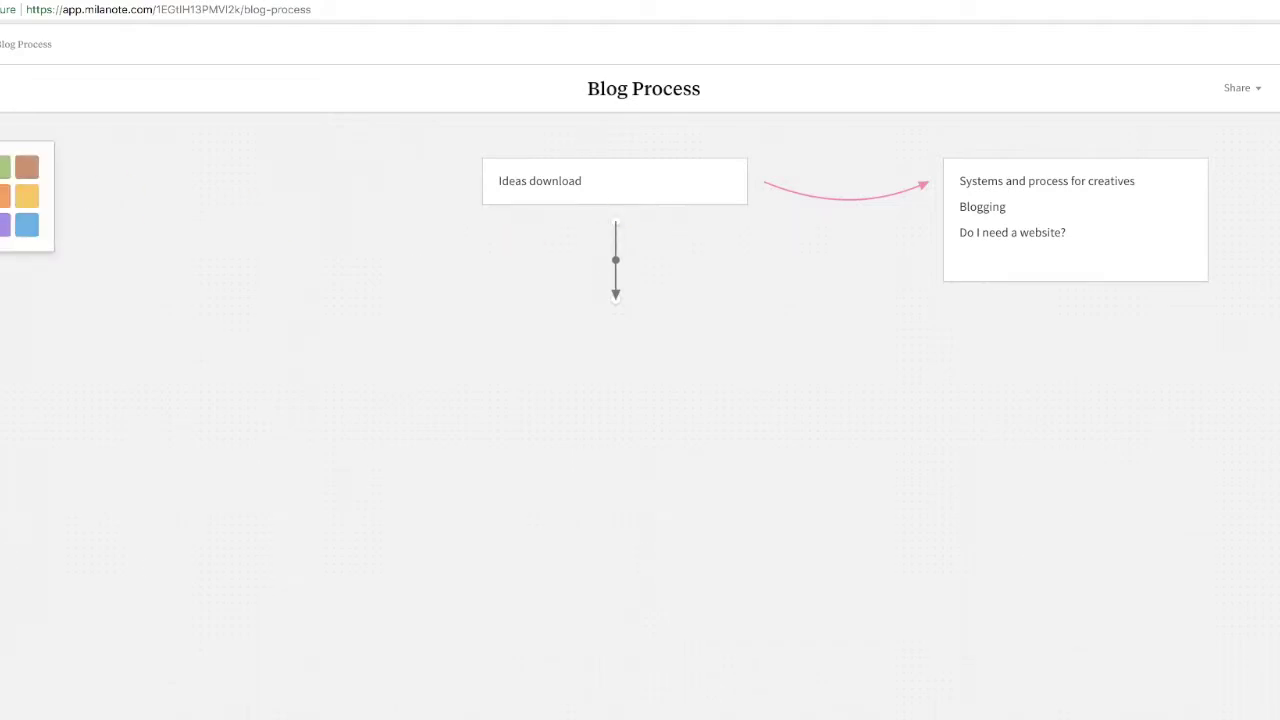
pyautogui.click(2, 224)
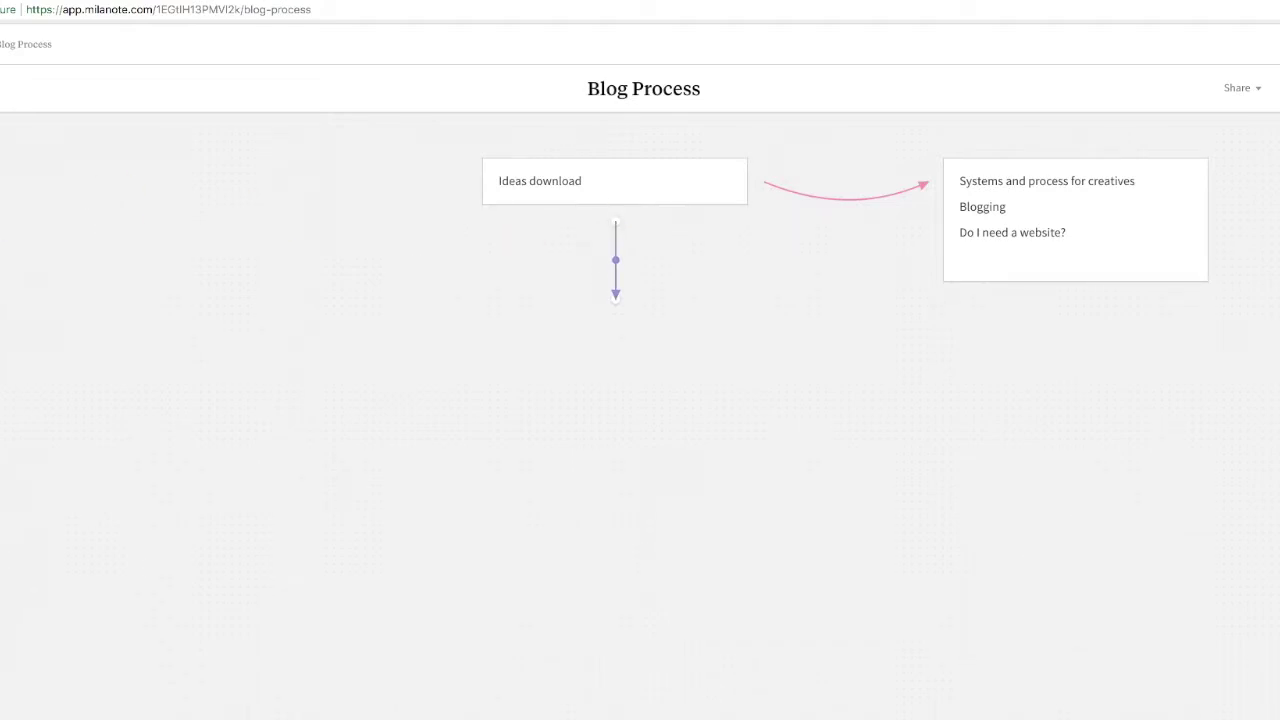
pyautogui.moveTo(5, 270); pyautogui.dragTo(500, 334)
pyautogui.write('Write blog')
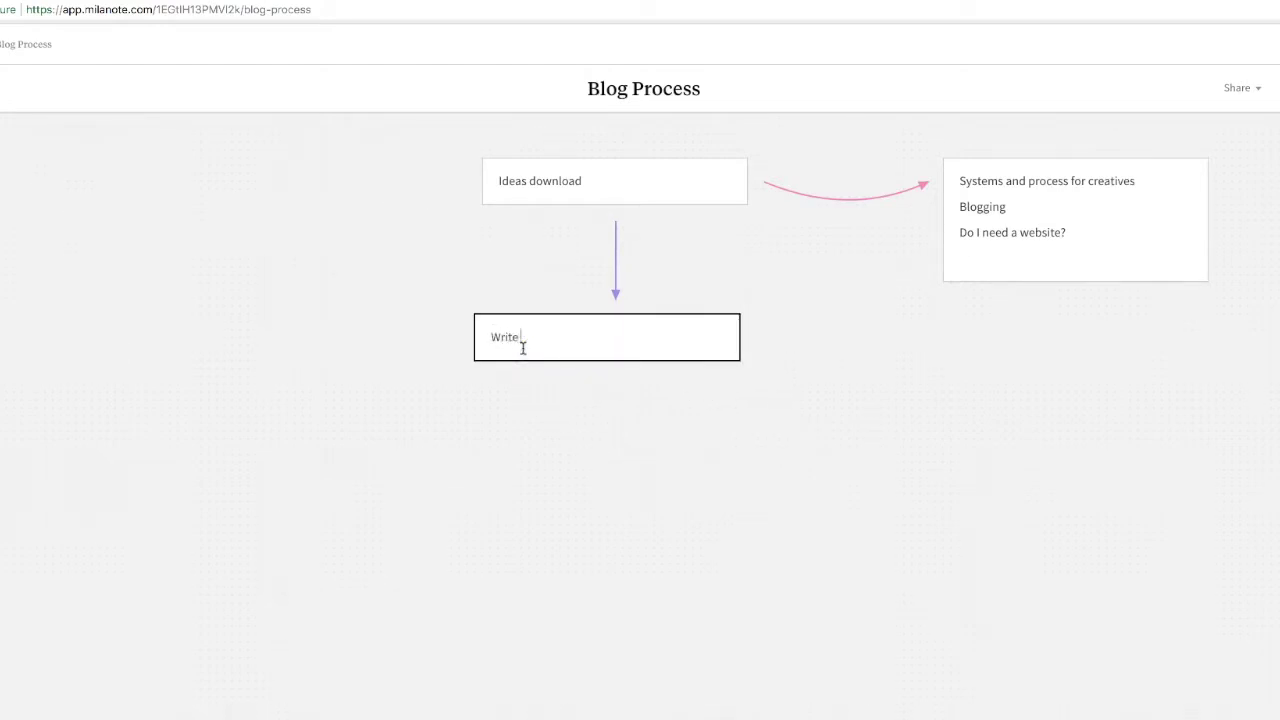
pyautogui.press('Return')
pyautogui.click(566, 437)
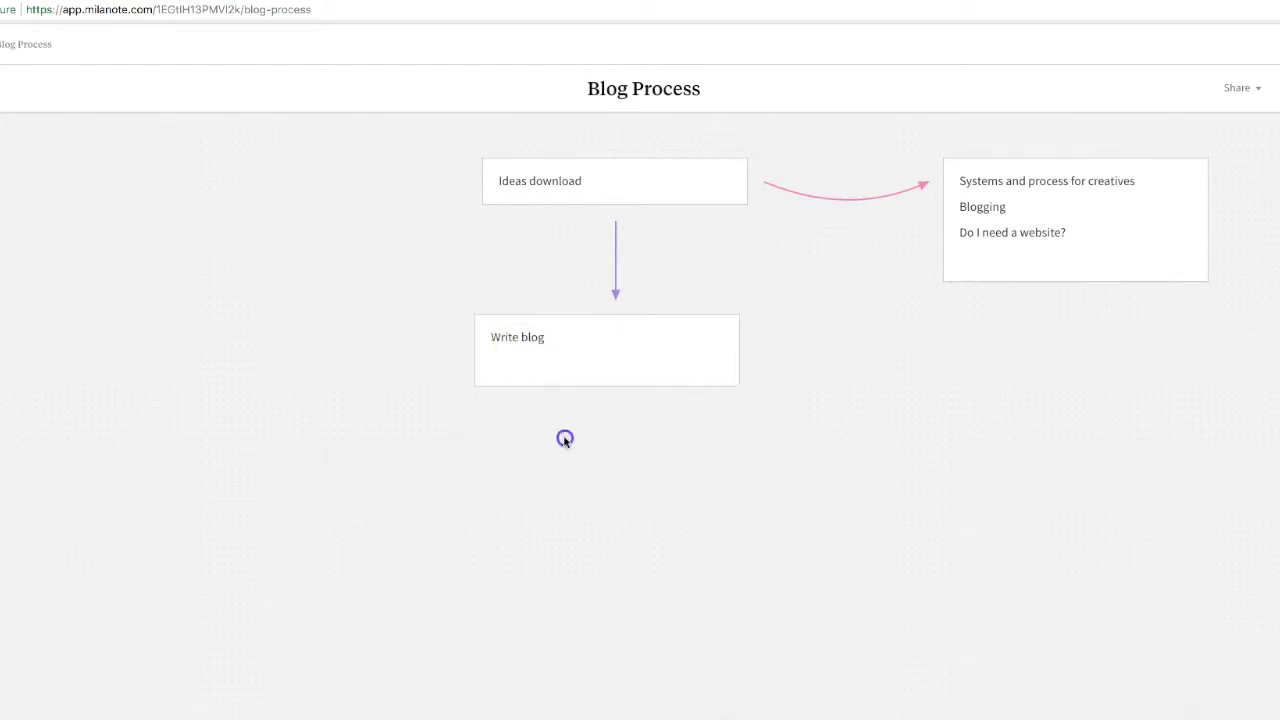
pyautogui.moveTo(5, 340); pyautogui.dragTo(594, 449)
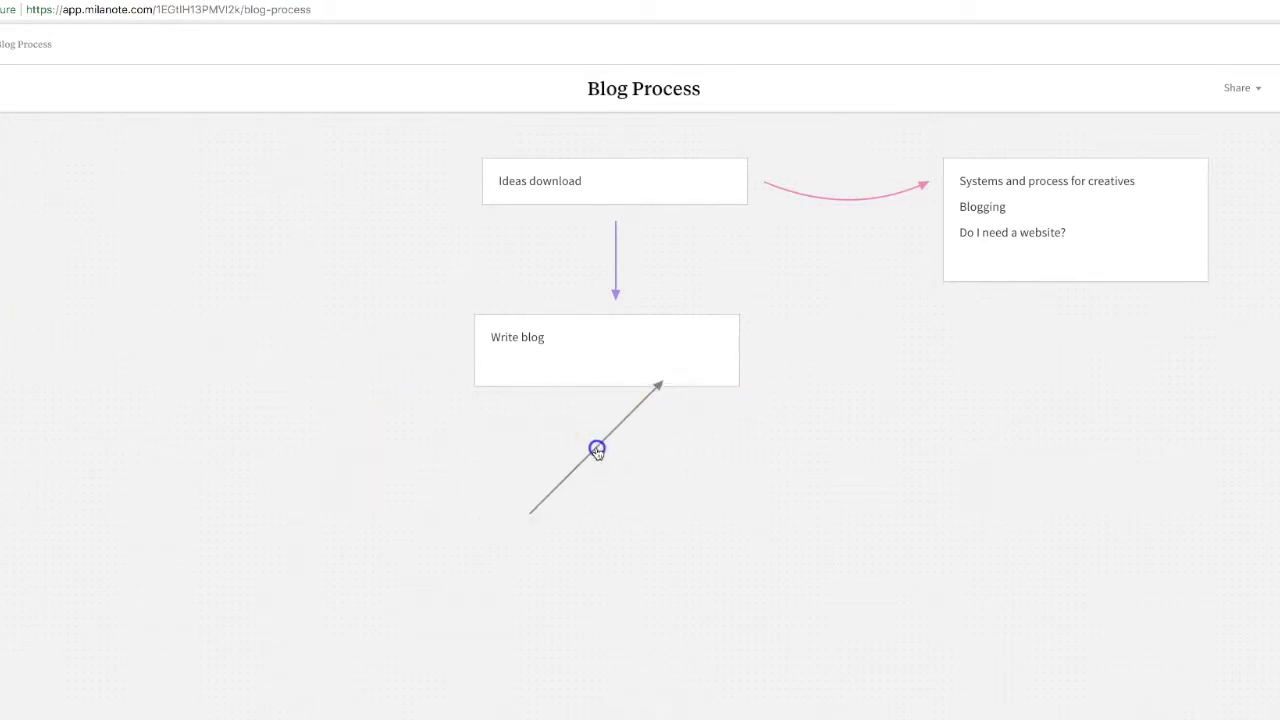
# Anchor a purple arrow beneath Write blog and place an empty note below it.
pyautogui.moveTo(539, 514); pyautogui.dragTo(657, 366)
pyautogui.moveTo(651, 380); pyautogui.dragTo(631, 363)
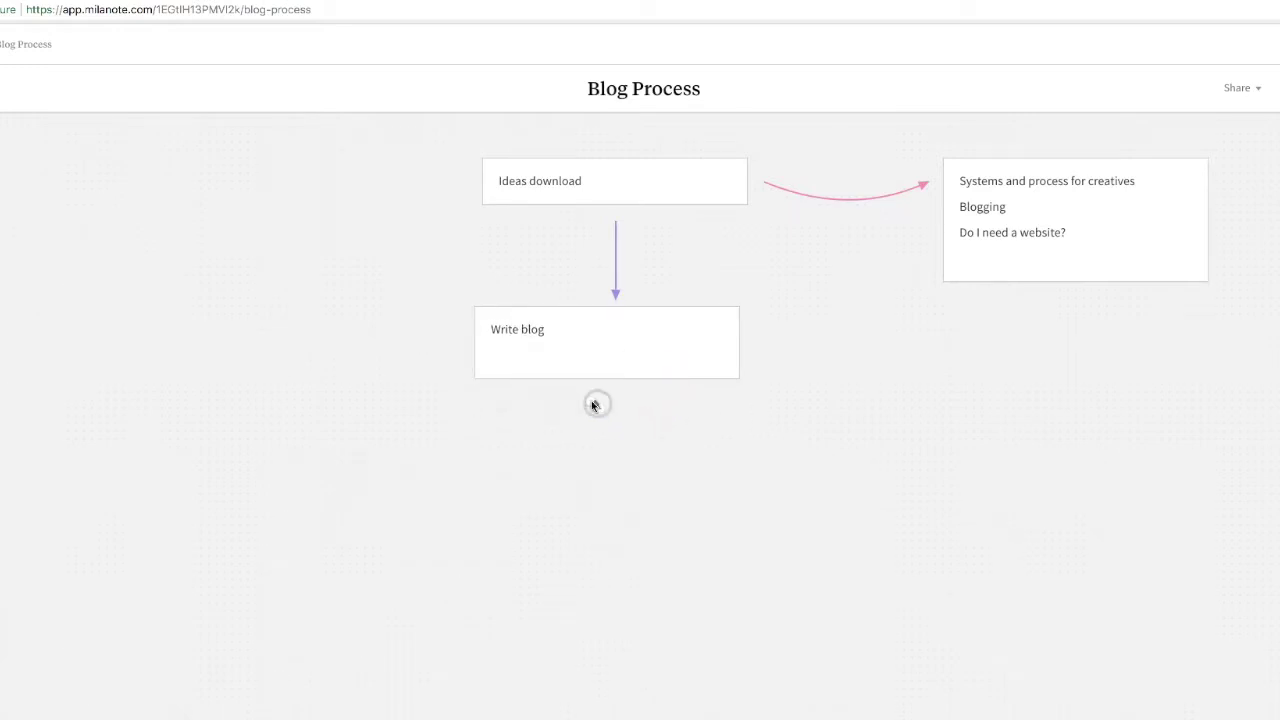
pyautogui.moveTo(593, 405)
pyautogui.mouseDown()
pyautogui.moveTo(563, 380)
pyautogui.moveTo(614, 414)
pyautogui.moveTo(560, 418)
pyautogui.moveTo(589, 411)
pyautogui.moveTo(596, 428)
pyautogui.mouseUp()
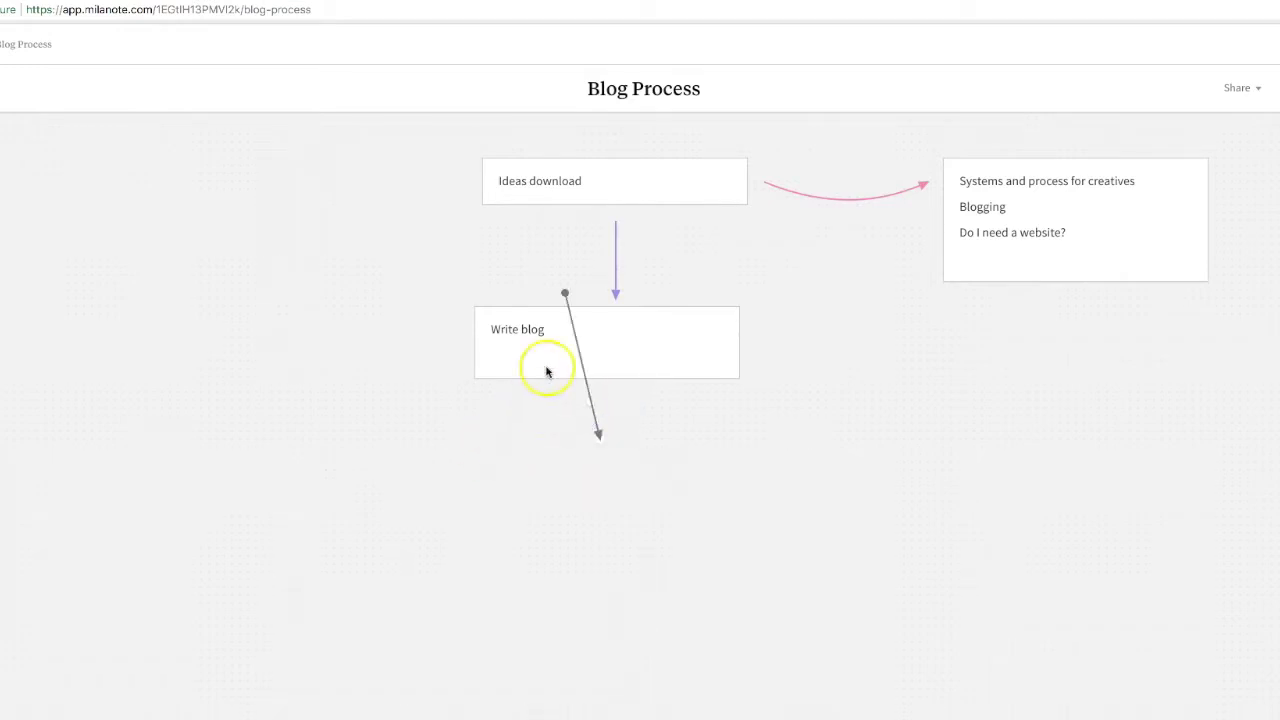
pyautogui.moveTo(565, 293); pyautogui.dragTo(600, 388)
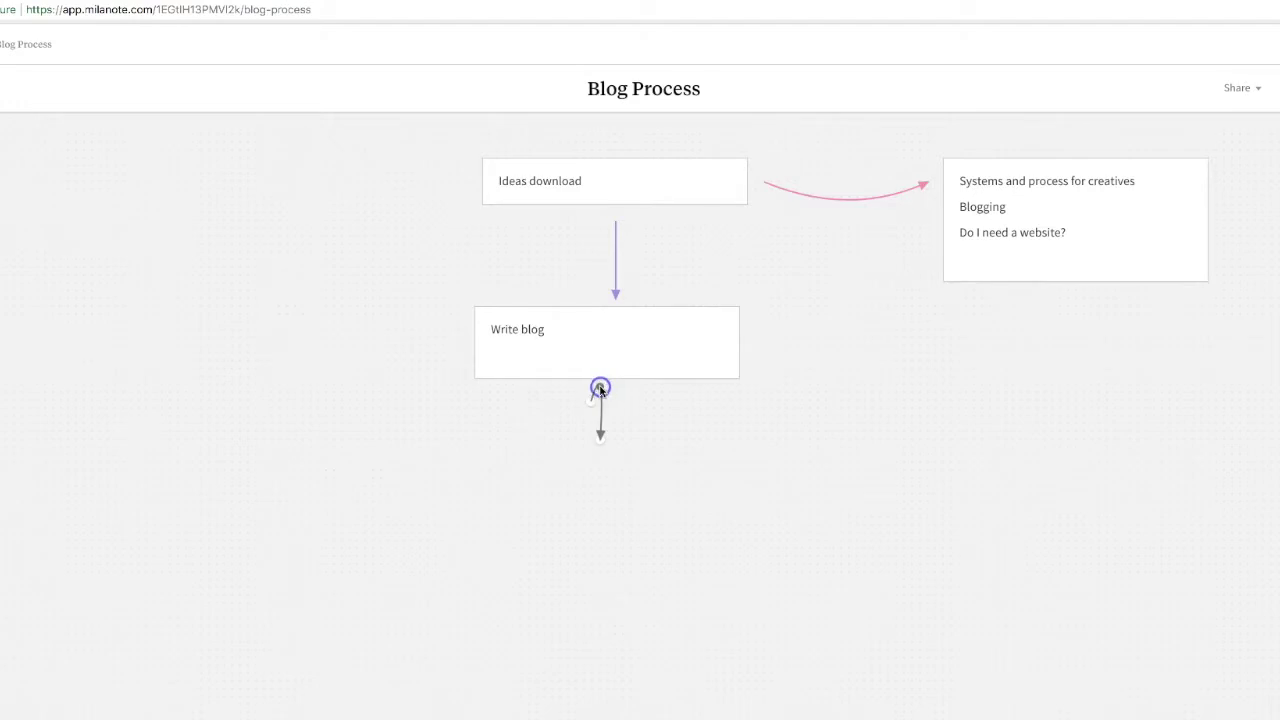
pyautogui.click(2, 200)
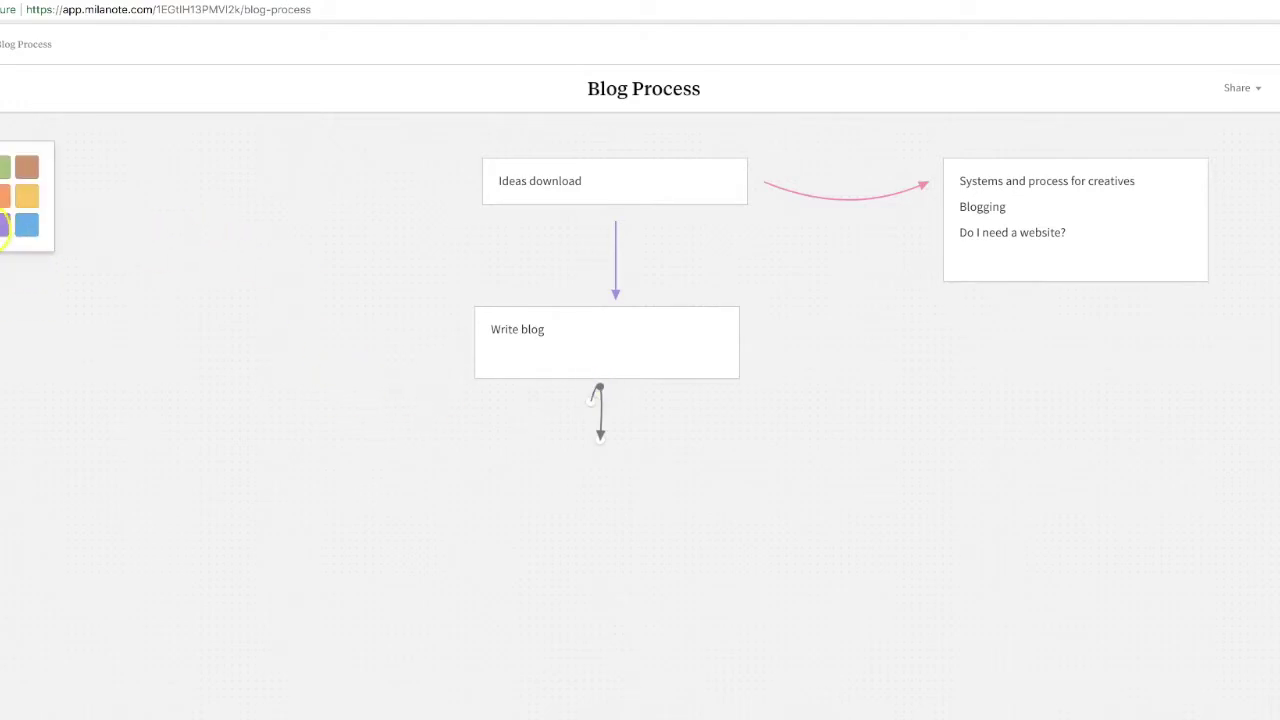
pyautogui.click(3, 226)
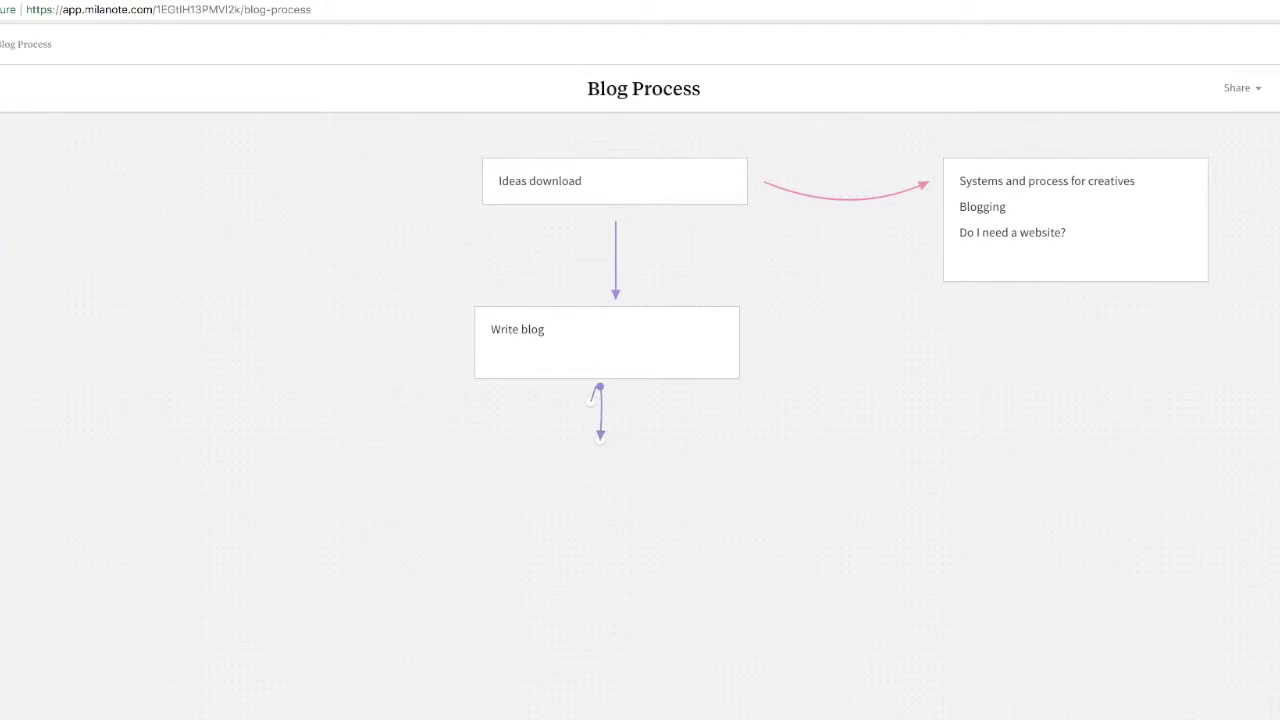
pyautogui.moveTo(3, 194); pyautogui.dragTo(503, 479)
# Type 'Source image and create in Canva' into the card under Write blog.
pyautogui.write('Source')
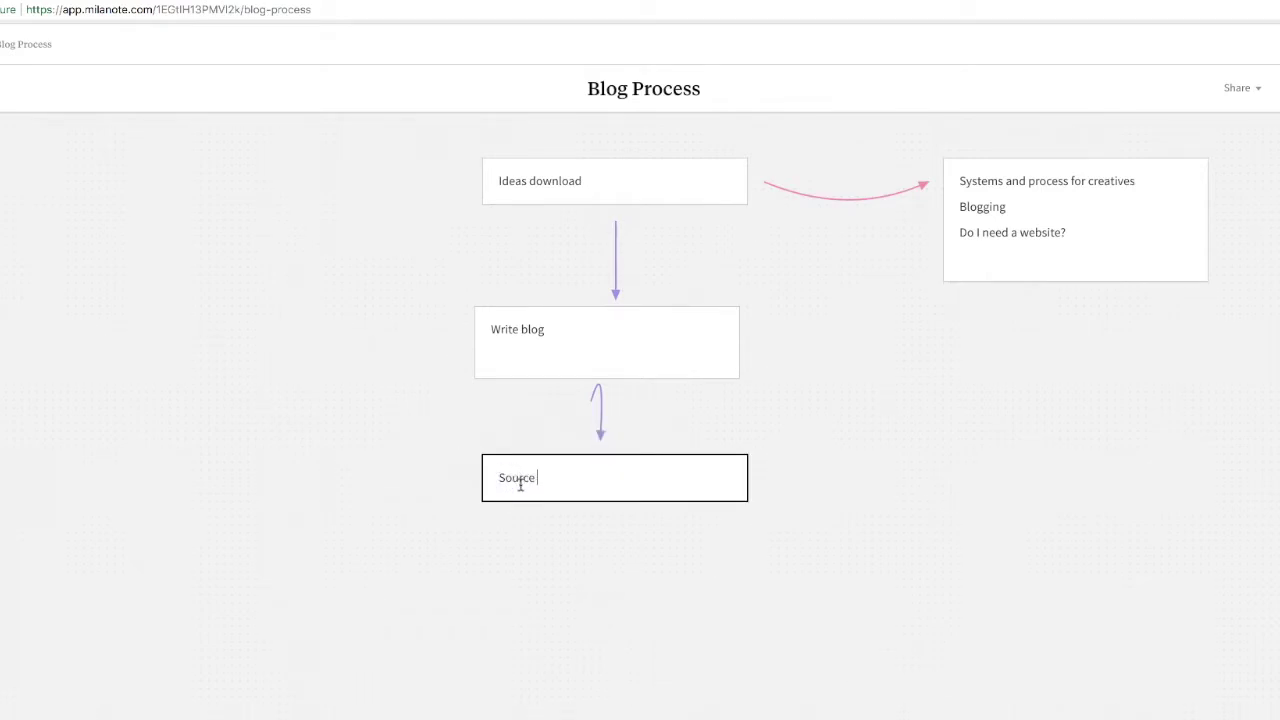
pyautogui.write(' imnage and choo')
pyautogui.press('BackSpace')
pyautogui.press('BackSpace')
pyautogui.press('BackSpace')
pyautogui.write('reate in Canva')
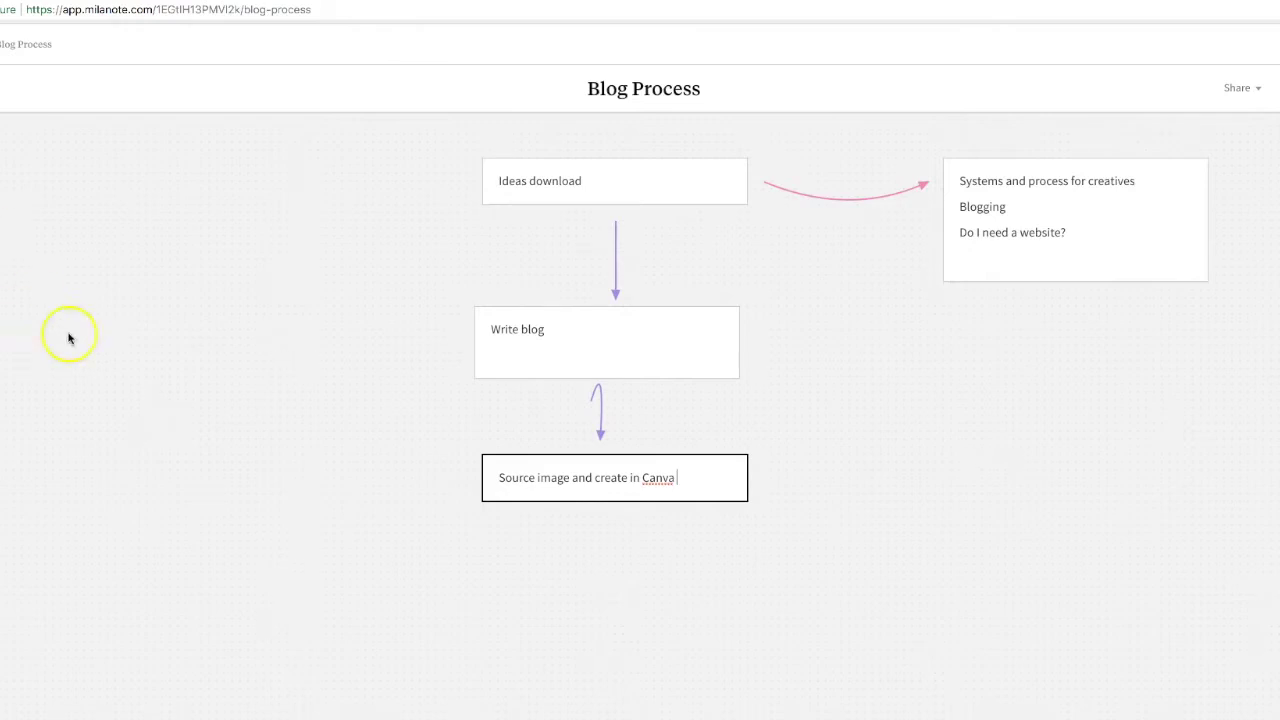
pyautogui.click(113, 372)
# Point a purple arrow straight down from the Canva card to a new 'Publish' note.
pyautogui.moveTo(388, 501); pyautogui.dragTo(597, 603)
pyautogui.moveTo(549, 651); pyautogui.dragTo(616, 554)
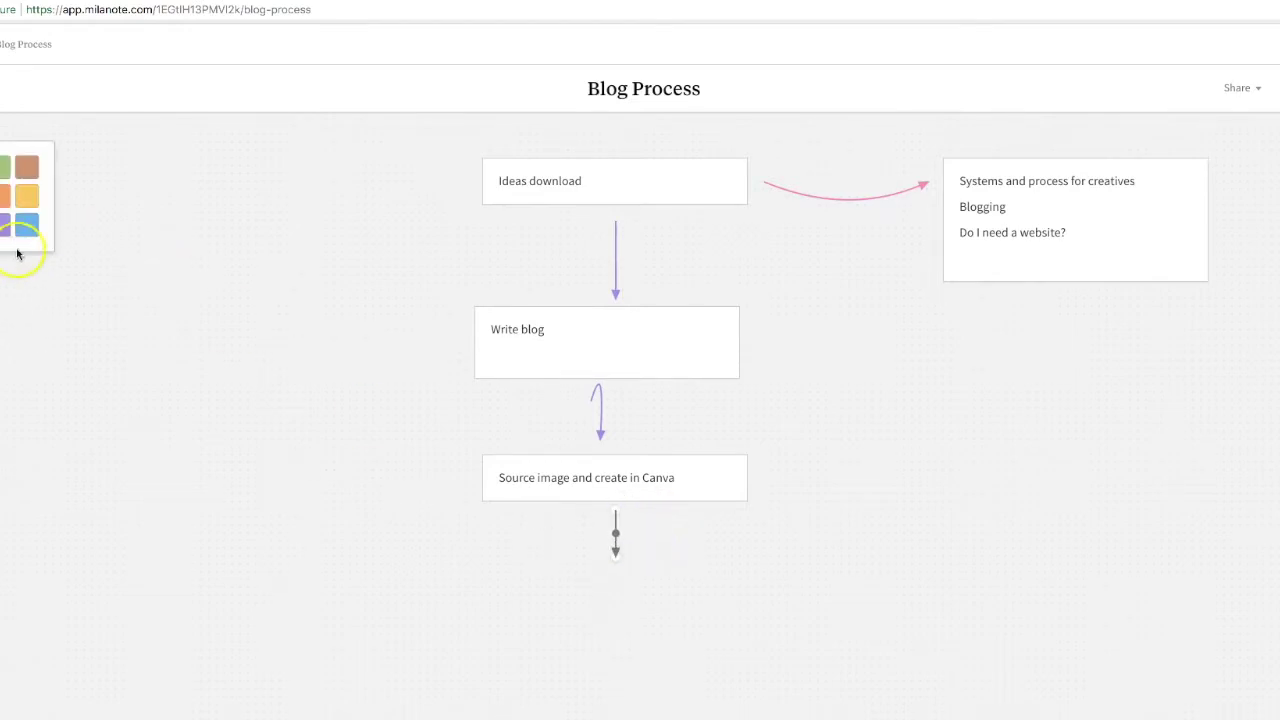
pyautogui.click(6, 232)
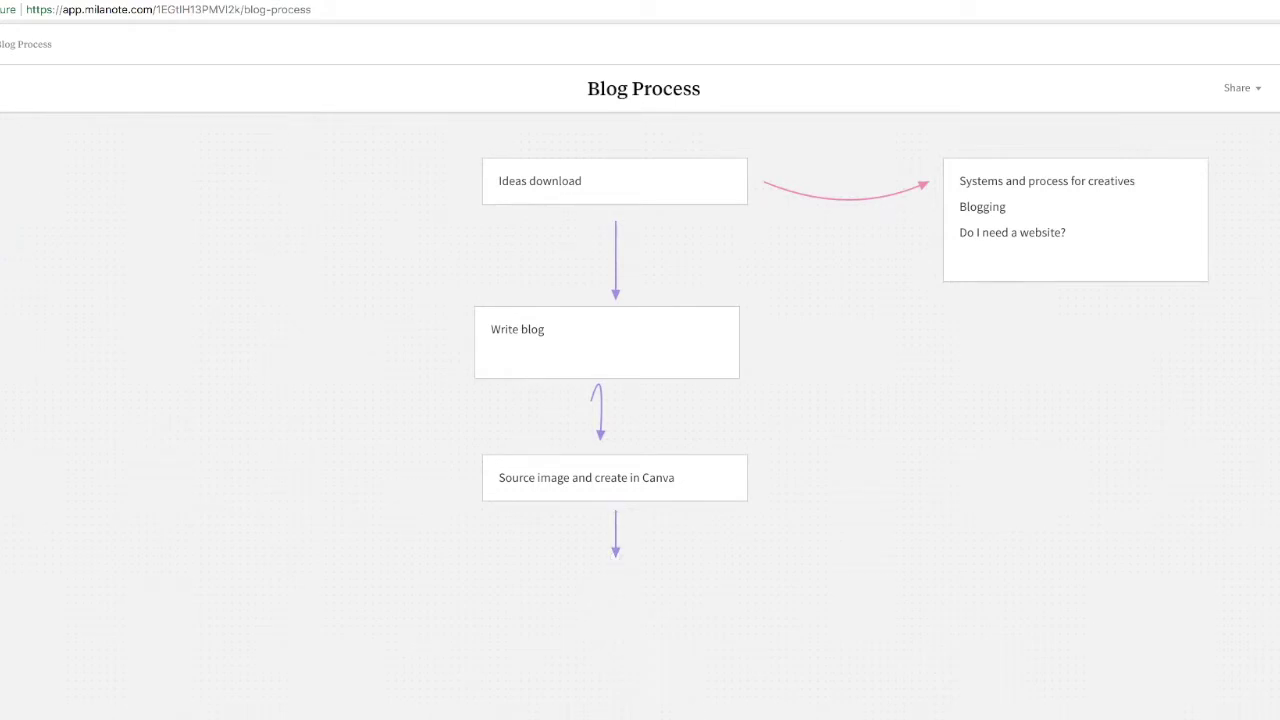
pyautogui.moveTo(344, 454); pyautogui.dragTo(529, 594)
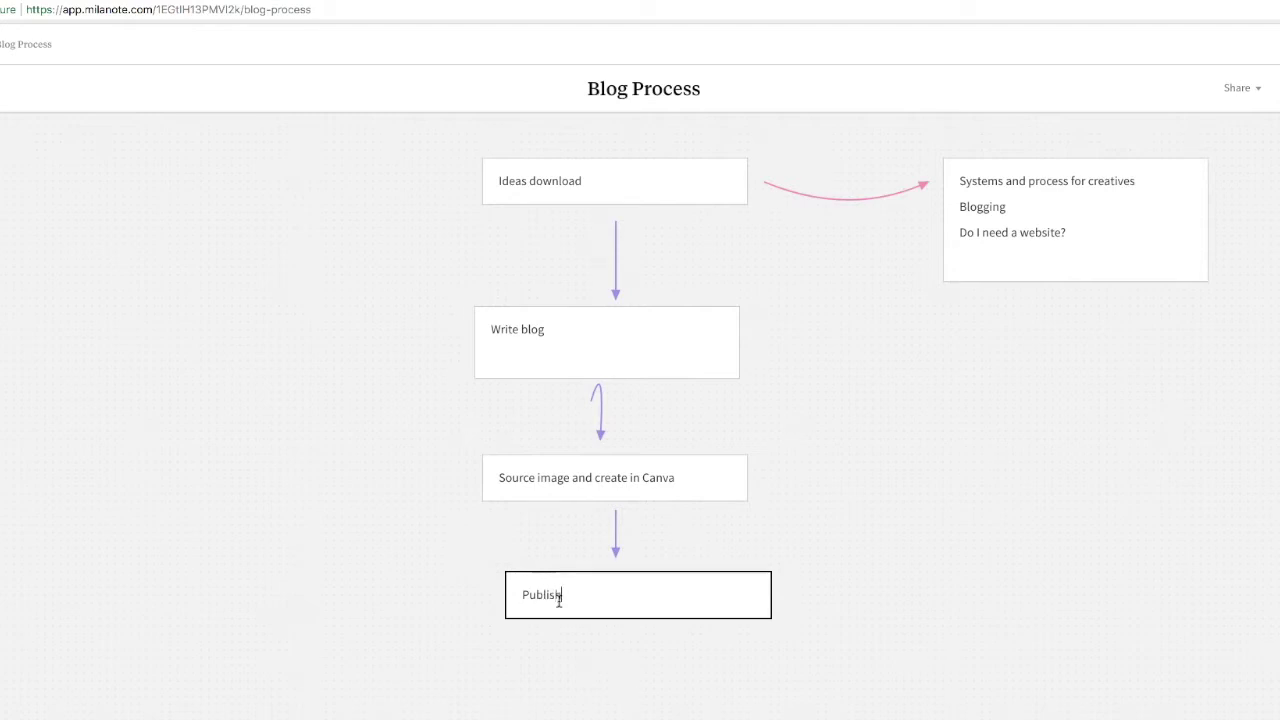
pyautogui.press('Return')
pyautogui.click(430, 582)
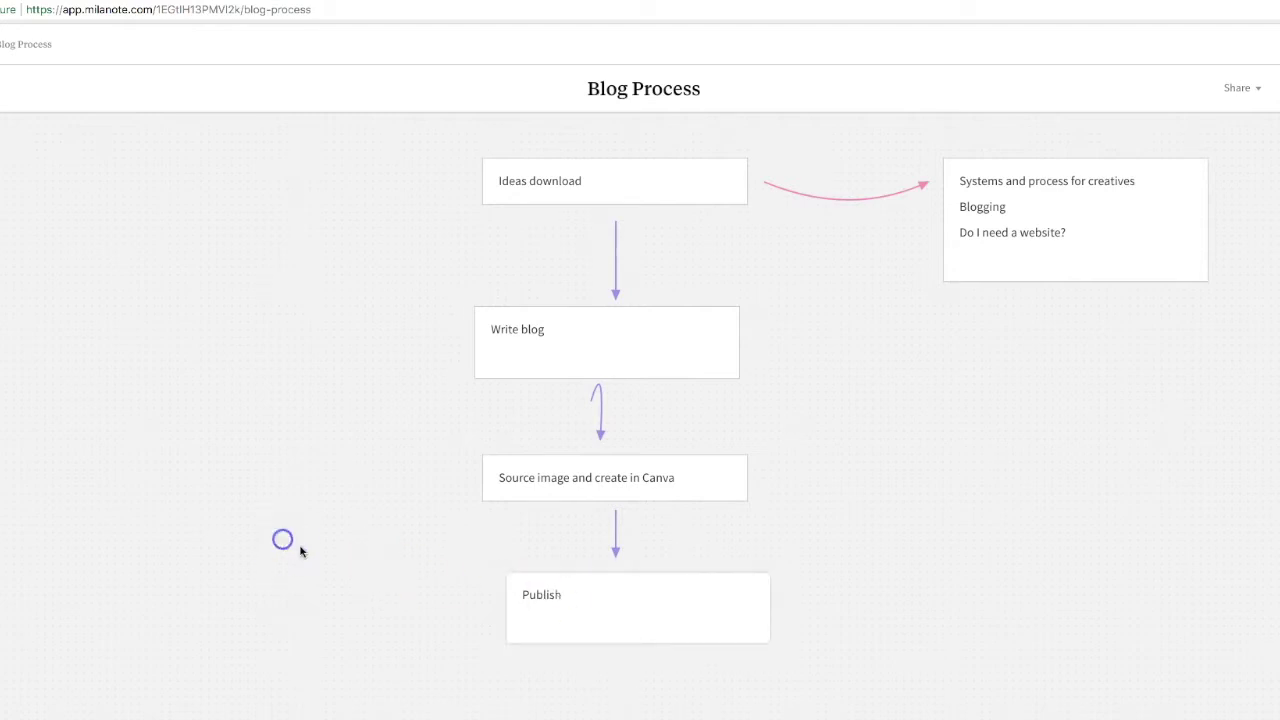
pyautogui.moveTo(0, 390); pyautogui.dragTo(857, 423)
# Curve a grey arrow from the Canva card rightward to a new 'Store image in Dropbox' note.
pyautogui.moveTo(793, 490); pyautogui.dragTo(771, 432)
pyautogui.moveTo(849, 397); pyautogui.dragTo(837, 470)
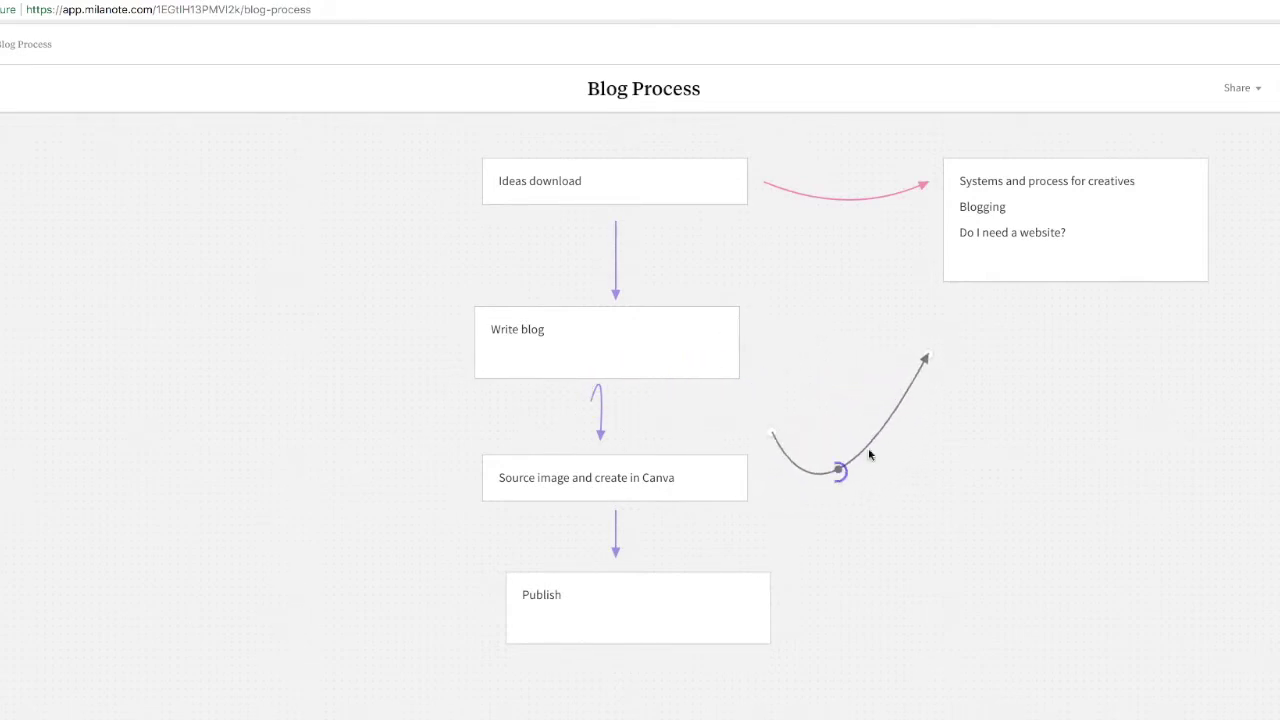
pyautogui.moveTo(923, 356); pyautogui.dragTo(918, 487)
pyautogui.moveTo(771, 437); pyautogui.dragTo(745, 476)
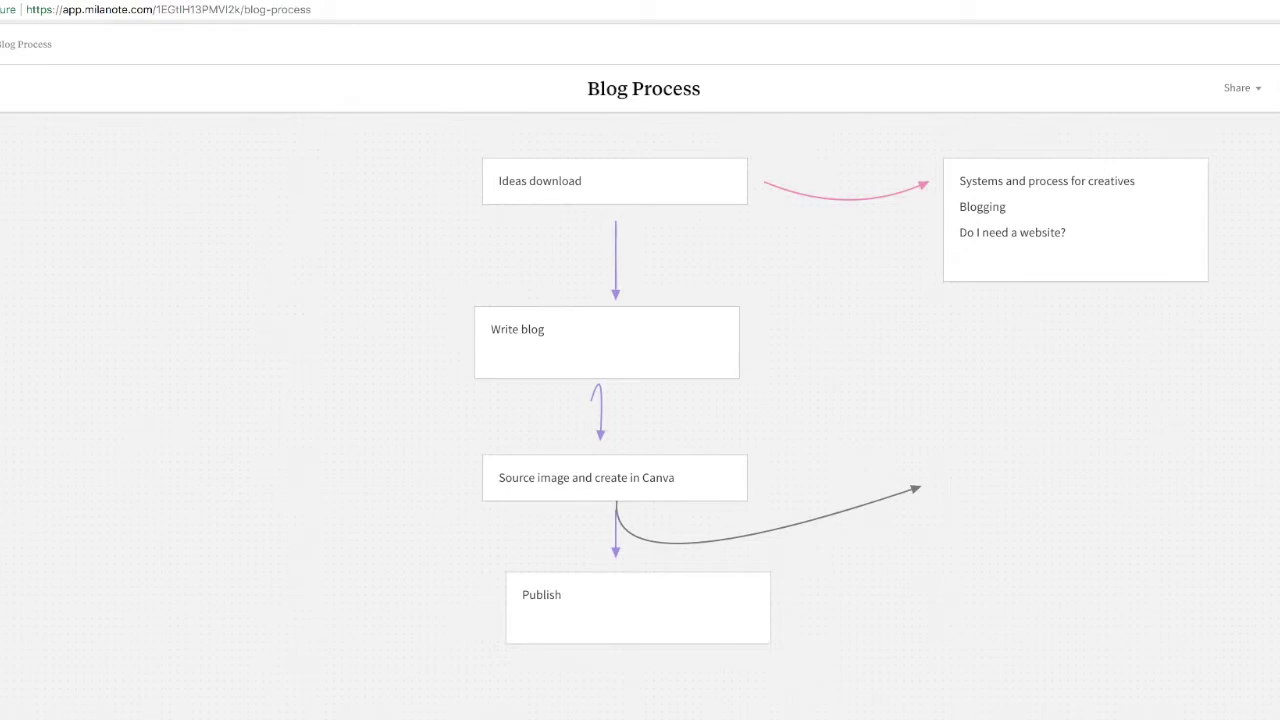
pyautogui.moveTo(30, 168); pyautogui.dragTo(955, 476)
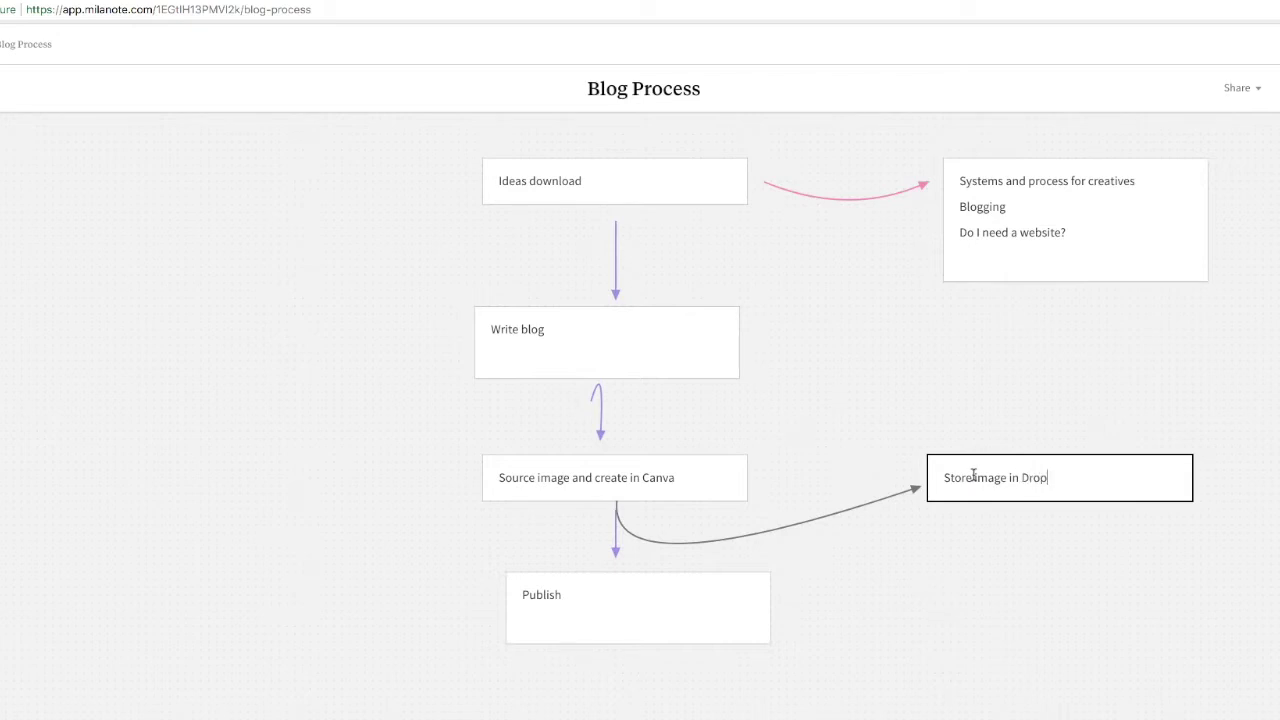
pyautogui.click(971, 571)
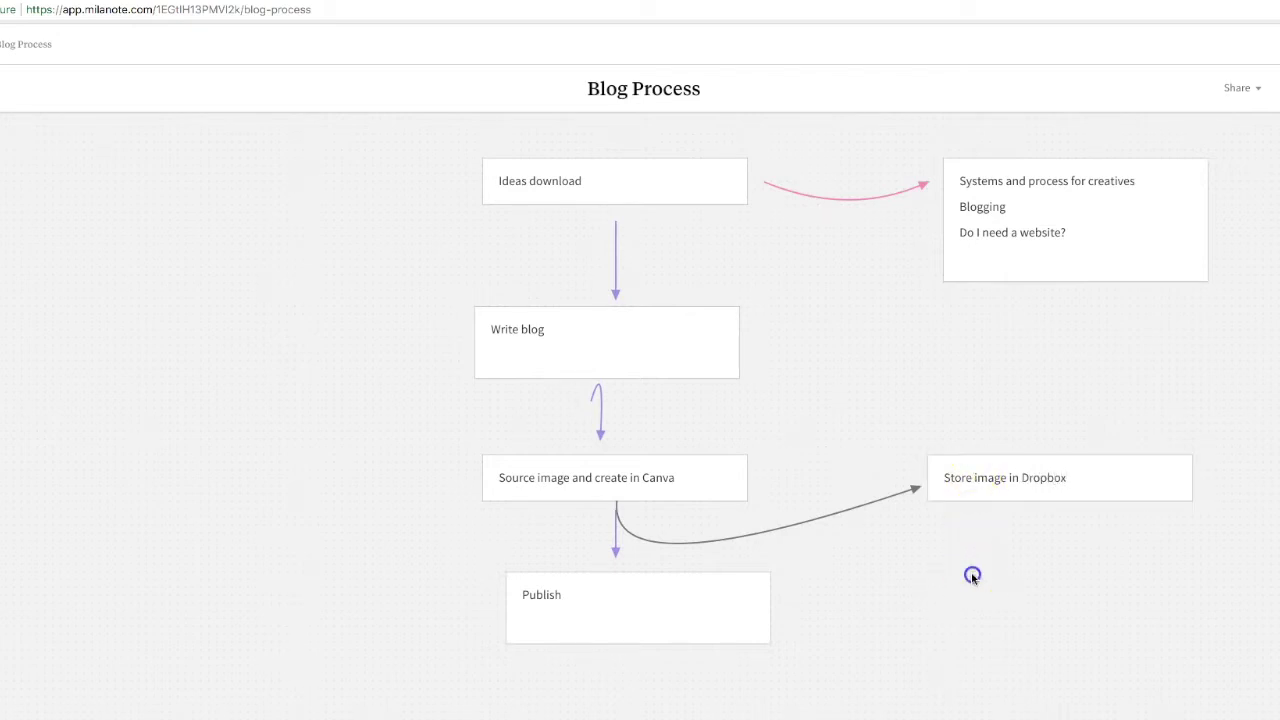
pyautogui.scroll(-2, 971, 577)
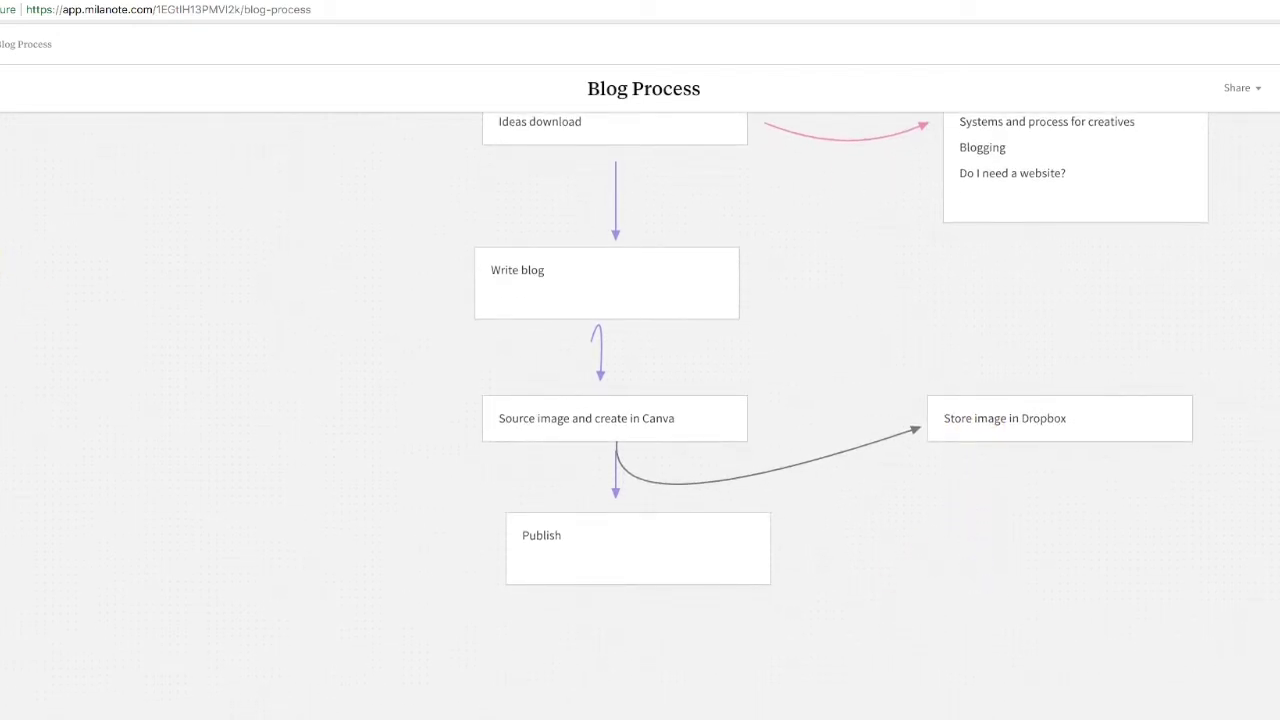
# Attach a new arrow to the Publish note's bottom edge, pointing down, and colour it purple.
pyautogui.moveTo(20, 293); pyautogui.dragTo(726, 654)
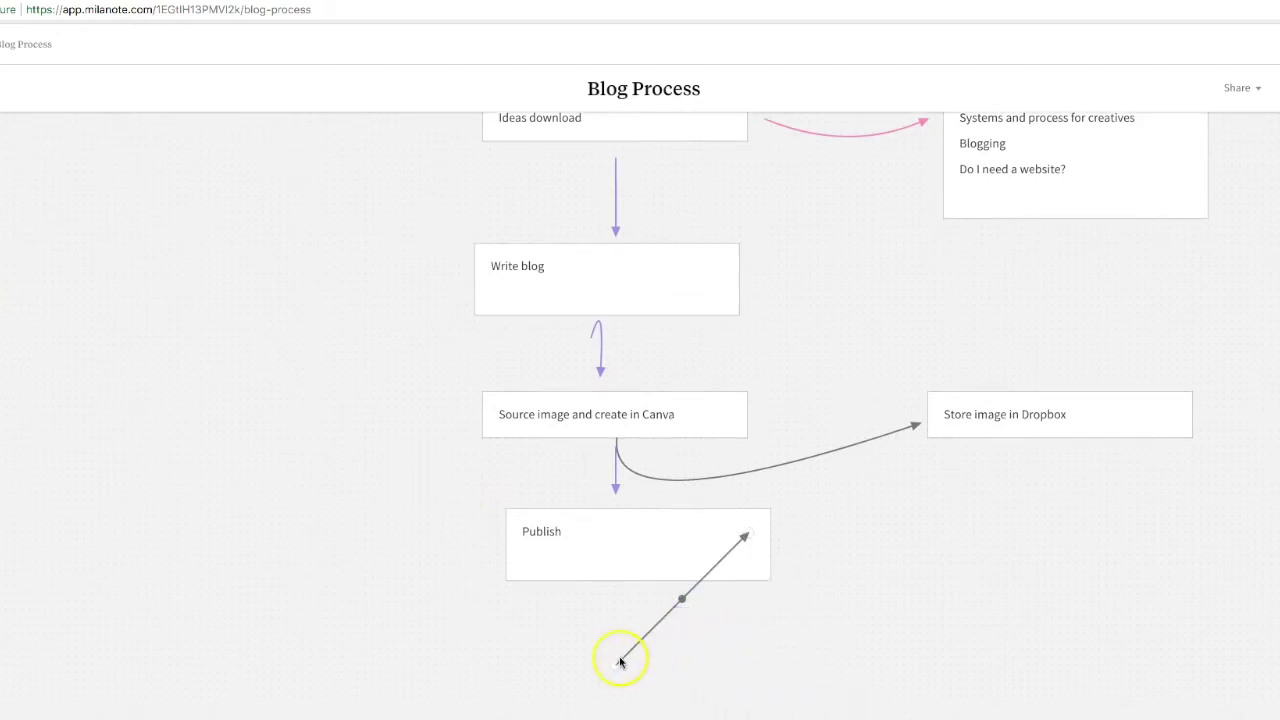
pyautogui.moveTo(620, 663); pyautogui.dragTo(751, 517)
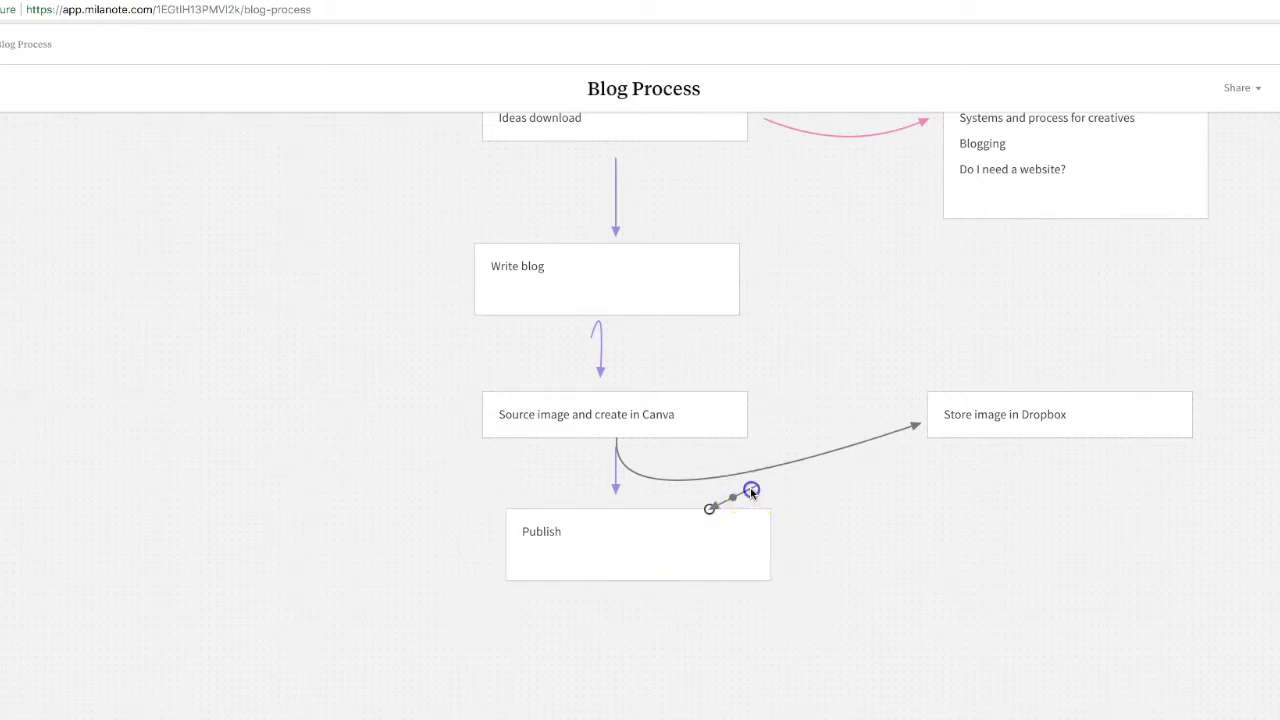
pyautogui.moveTo(723, 583); pyautogui.dragTo(645, 584)
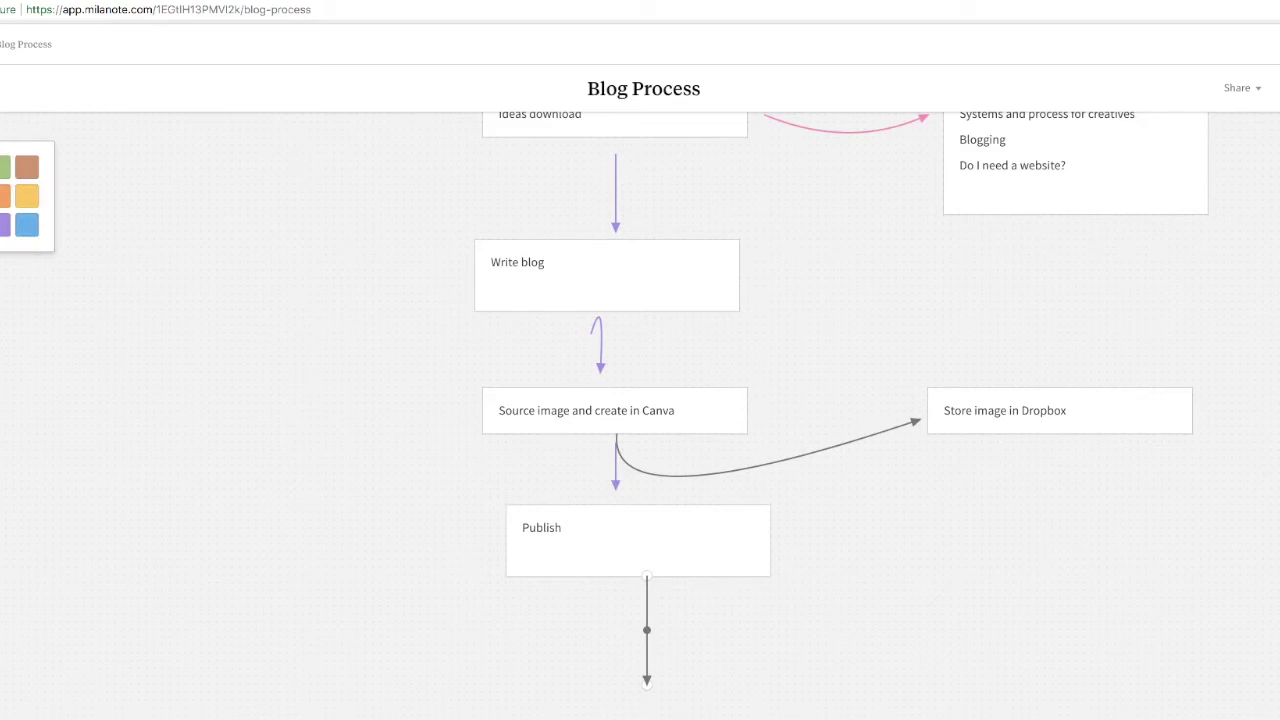
pyautogui.click(4, 225)
pyautogui.scroll(-2, 209, 500)
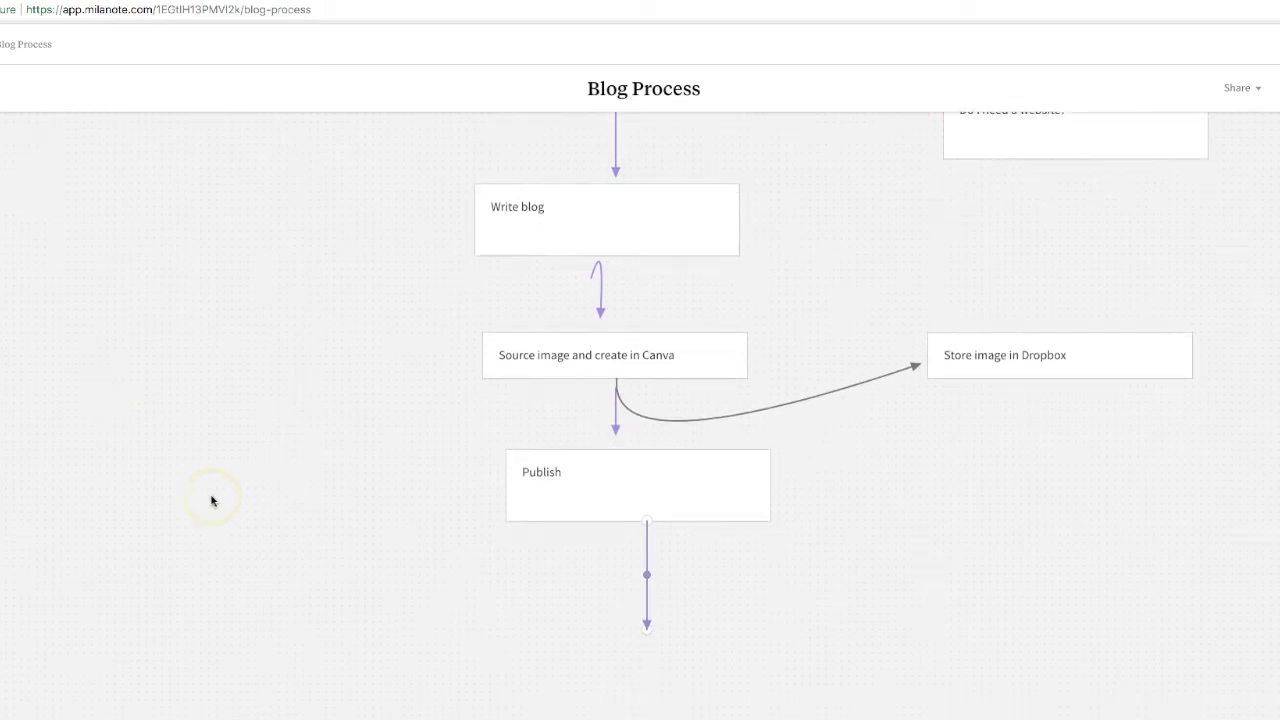
pyautogui.scroll(3, 211, 501)
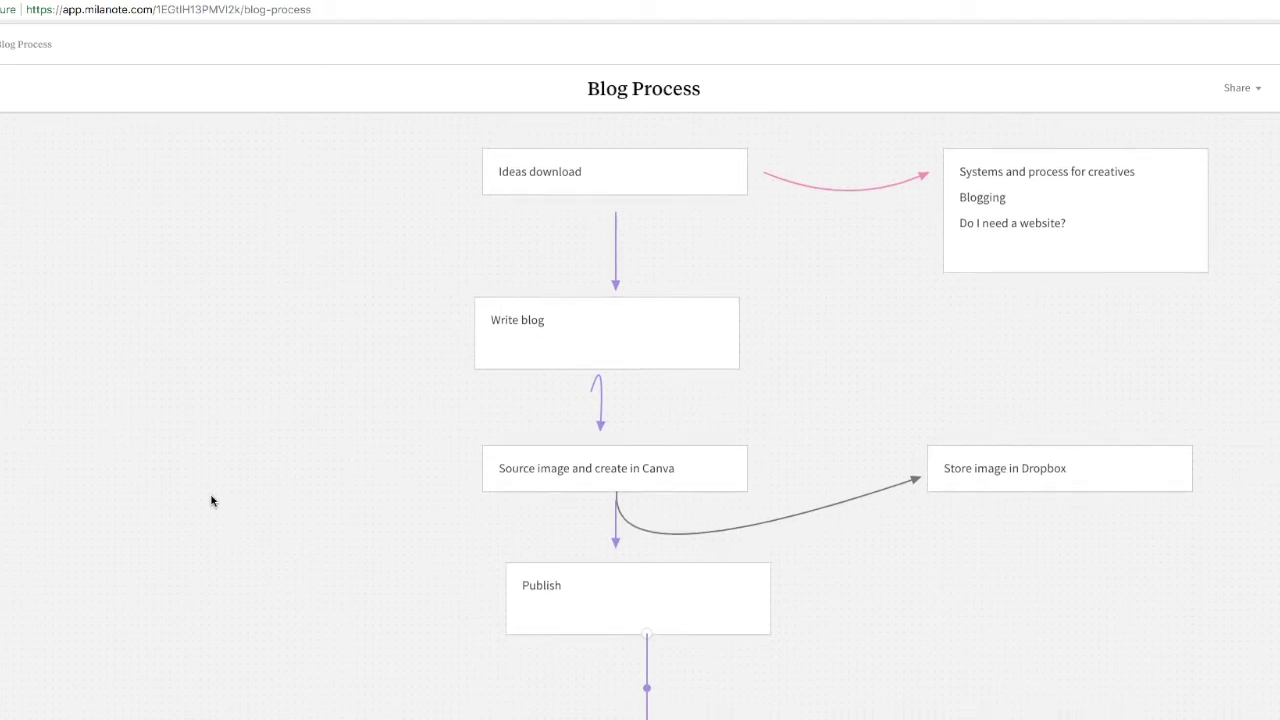
pyautogui.scroll(-2, 211, 501)
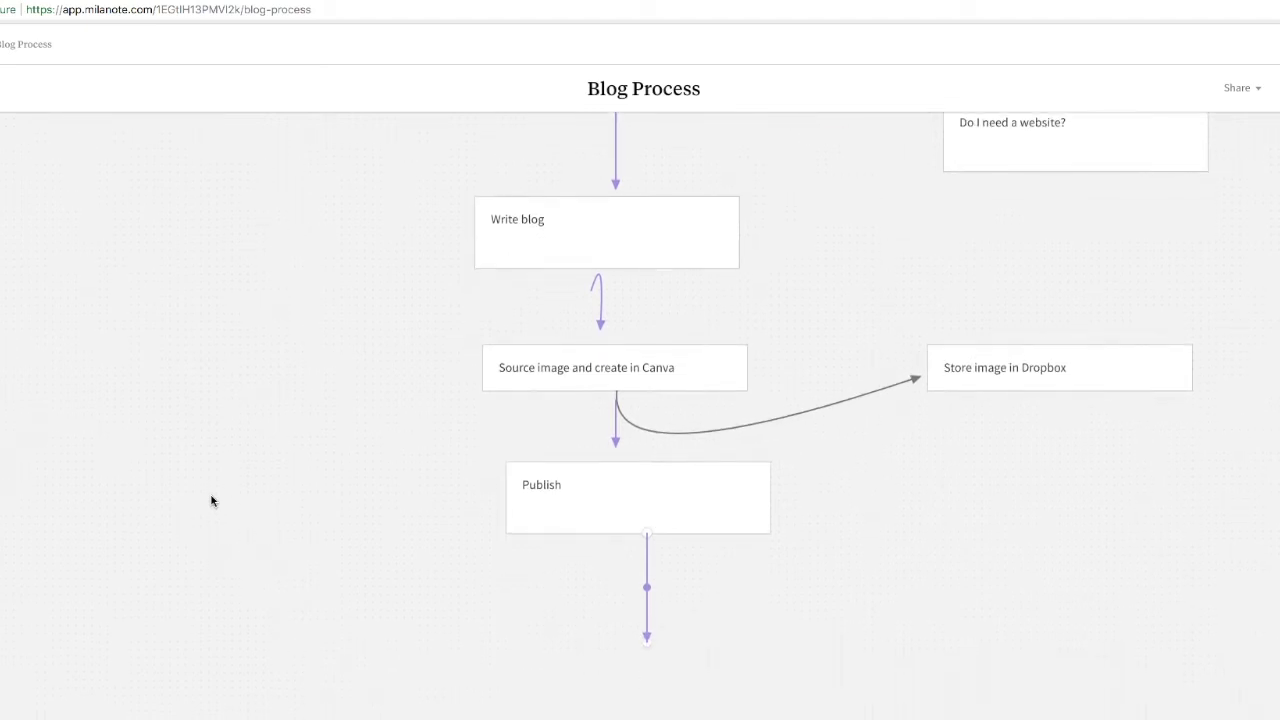
pyautogui.scroll(2, 211, 501)
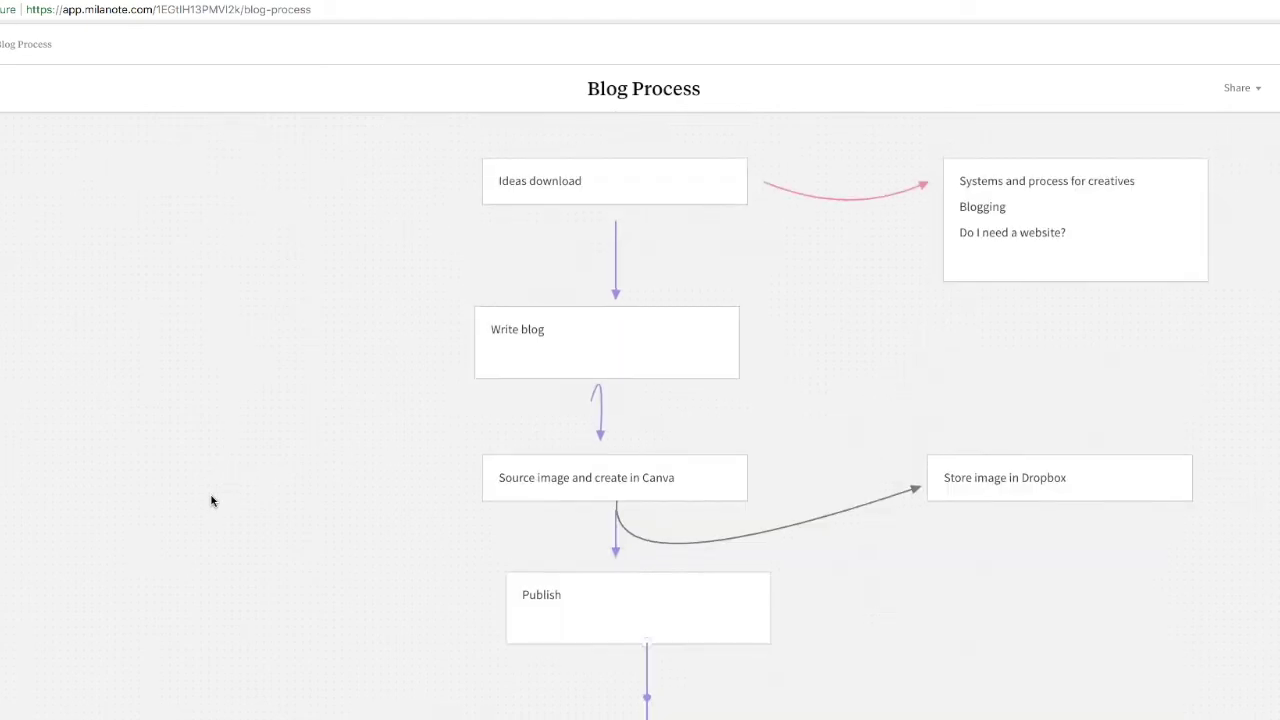
pyautogui.scroll(-4, 211, 501)
pyautogui.scroll(4, 211, 501)
pyautogui.scroll(-3, 211, 501)
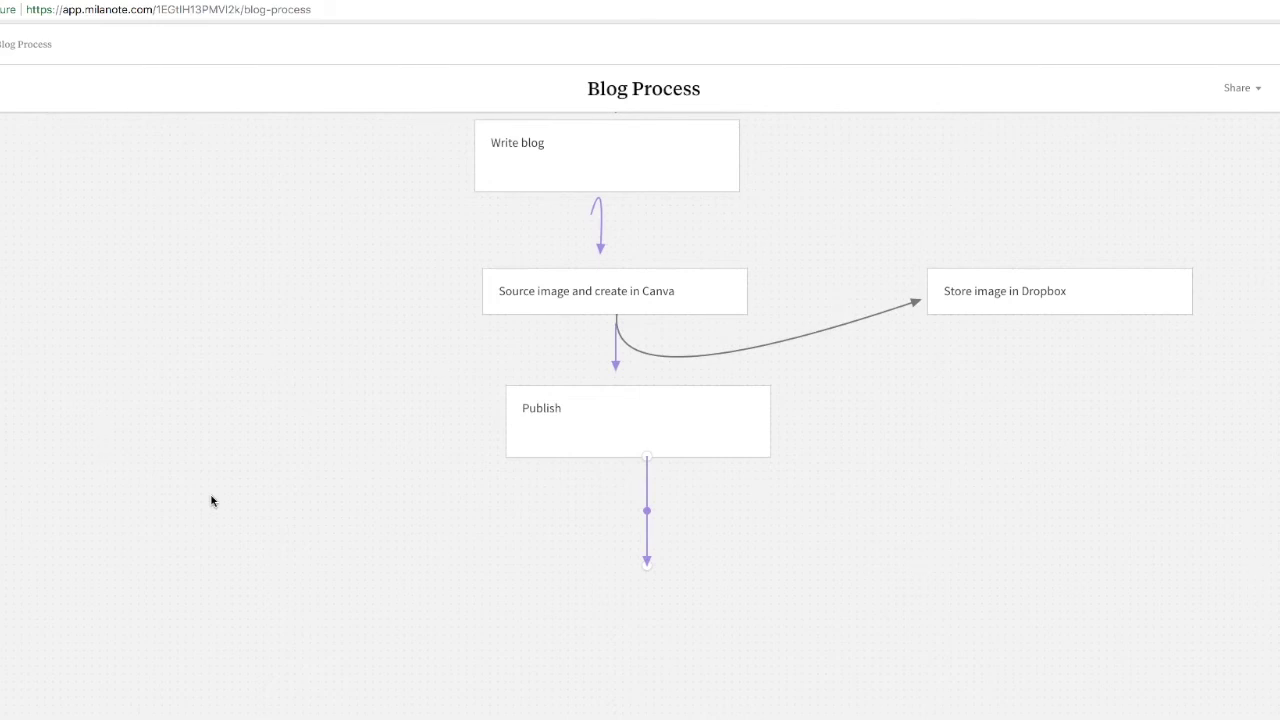
pyautogui.scroll(3, 211, 501)
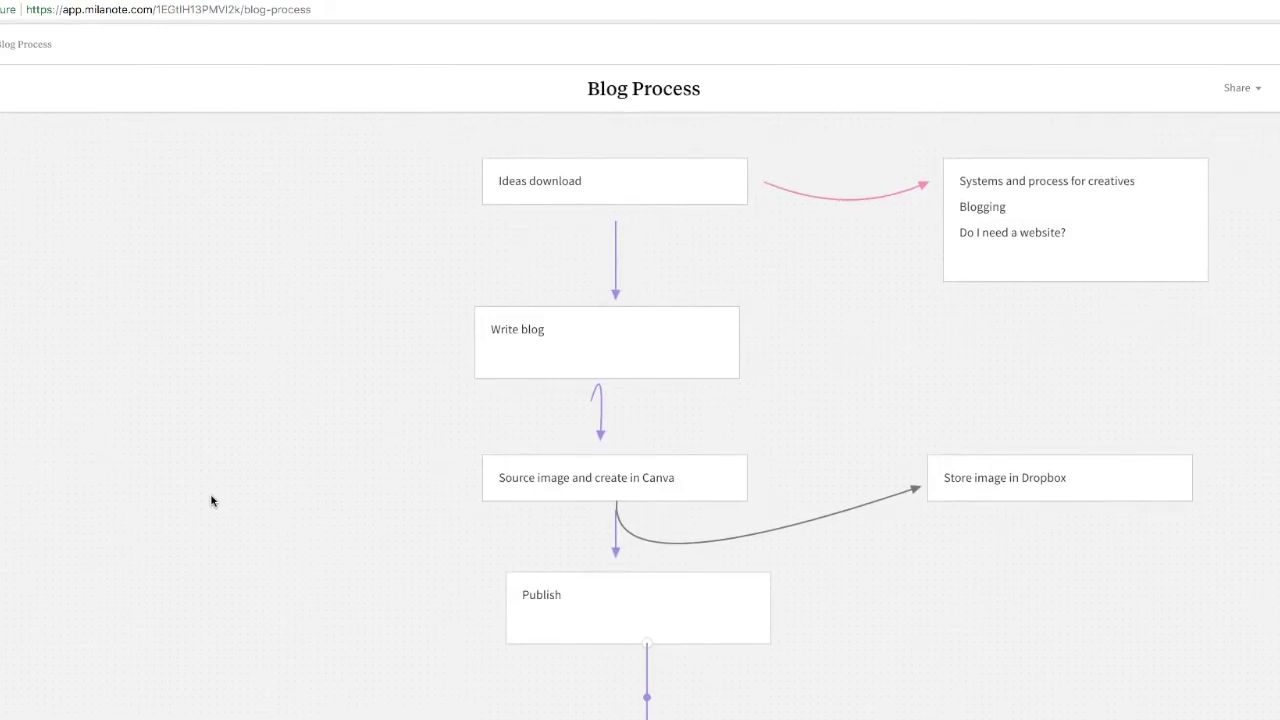
pyautogui.scroll(-1, 211, 501)
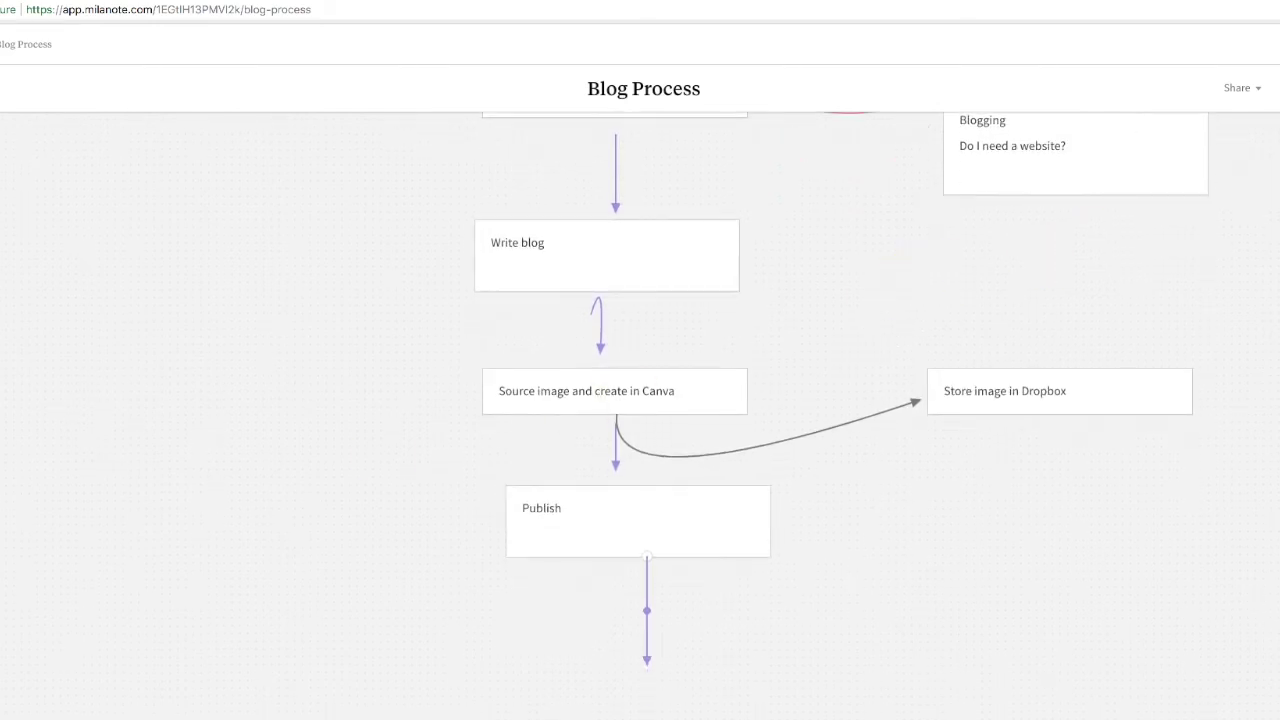
pyautogui.click(1260, 90)
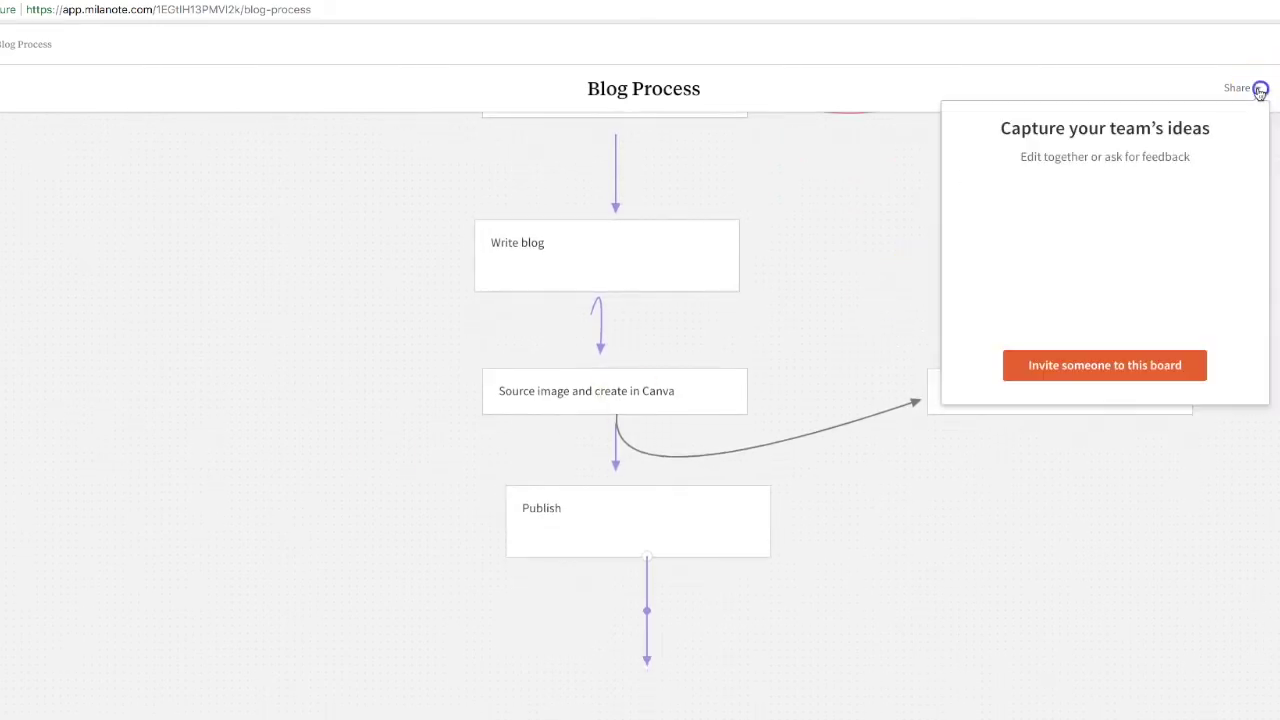
pyautogui.click(1181, 368)
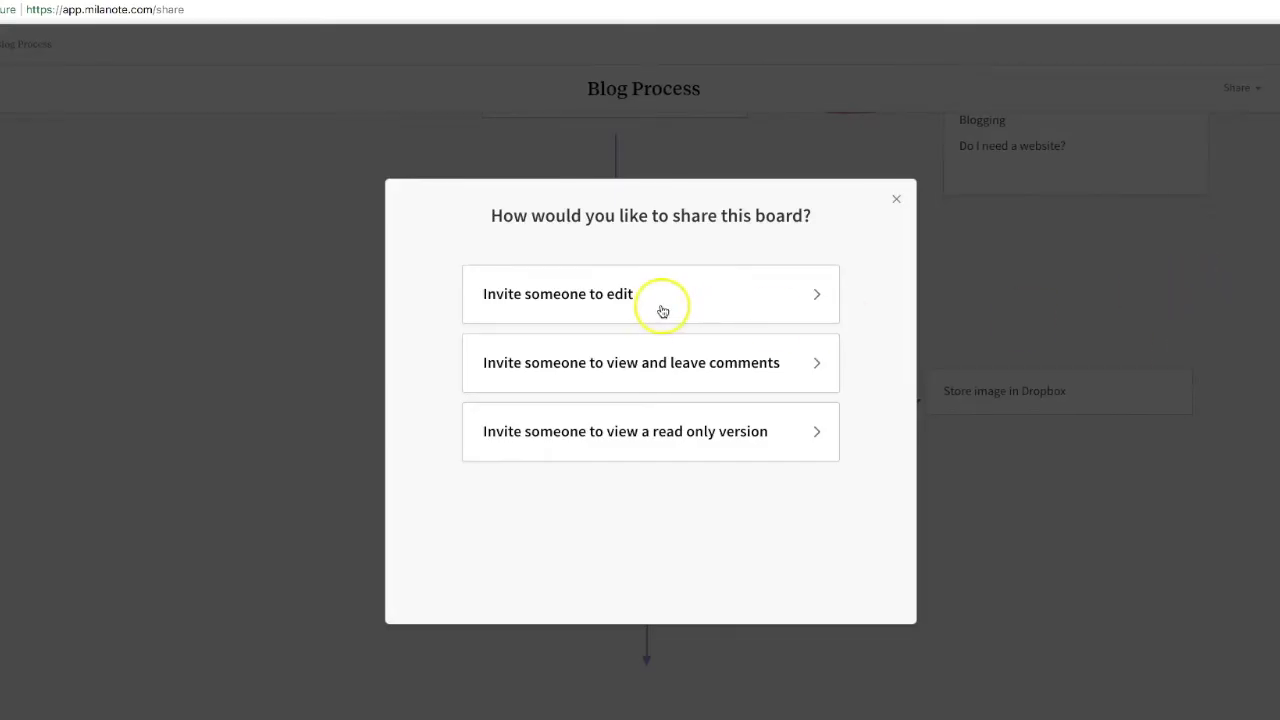
pyautogui.click(664, 308)
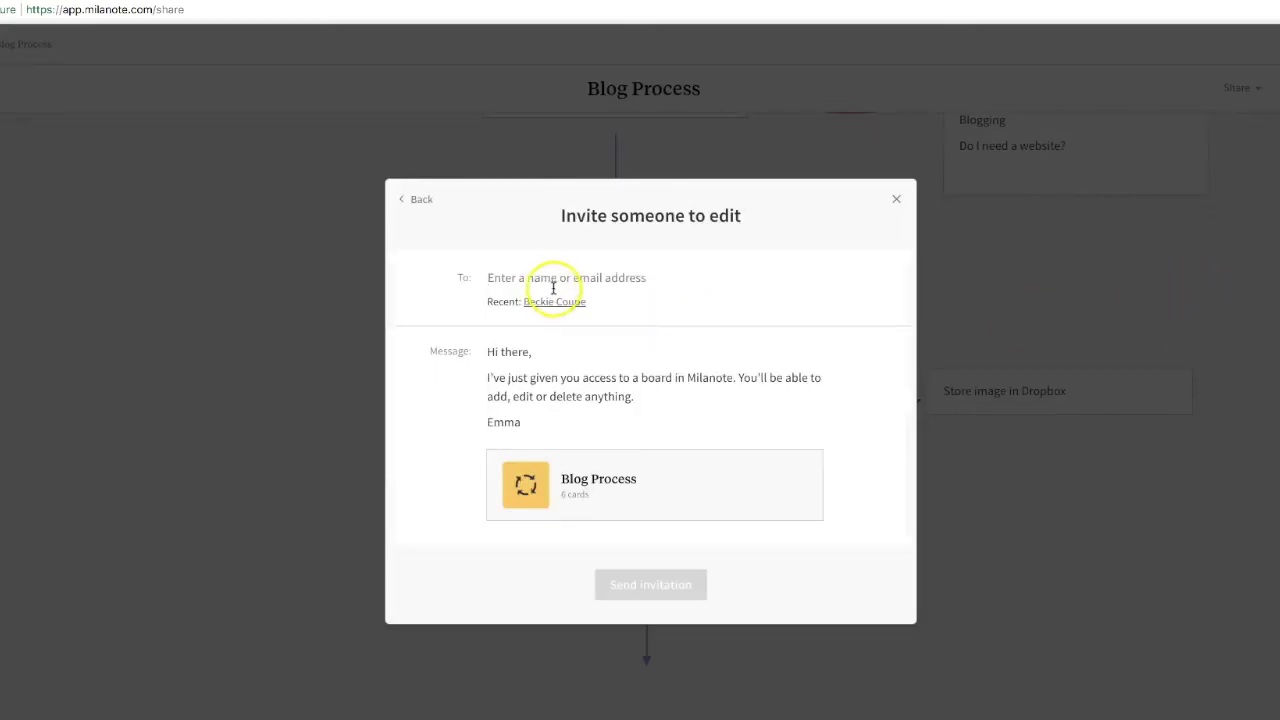
pyautogui.click(895, 200)
pyautogui.scroll(2, 997, 450)
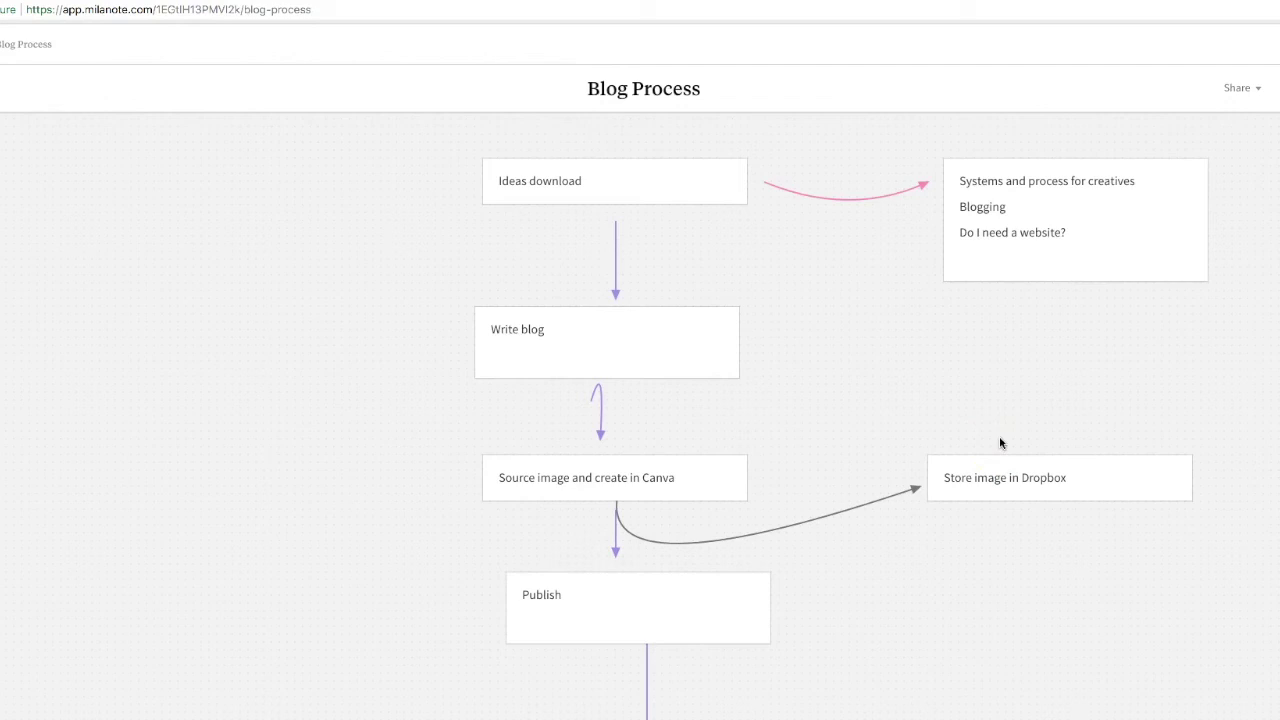
pyautogui.click(196, 304)
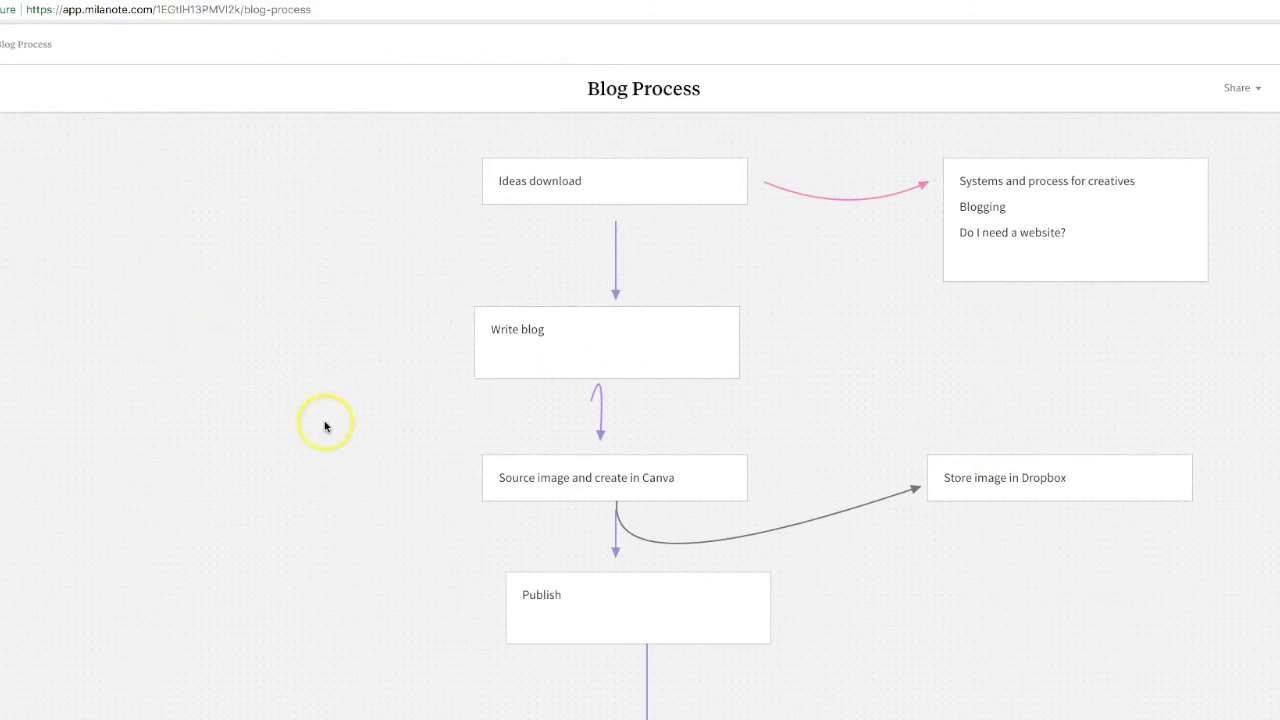